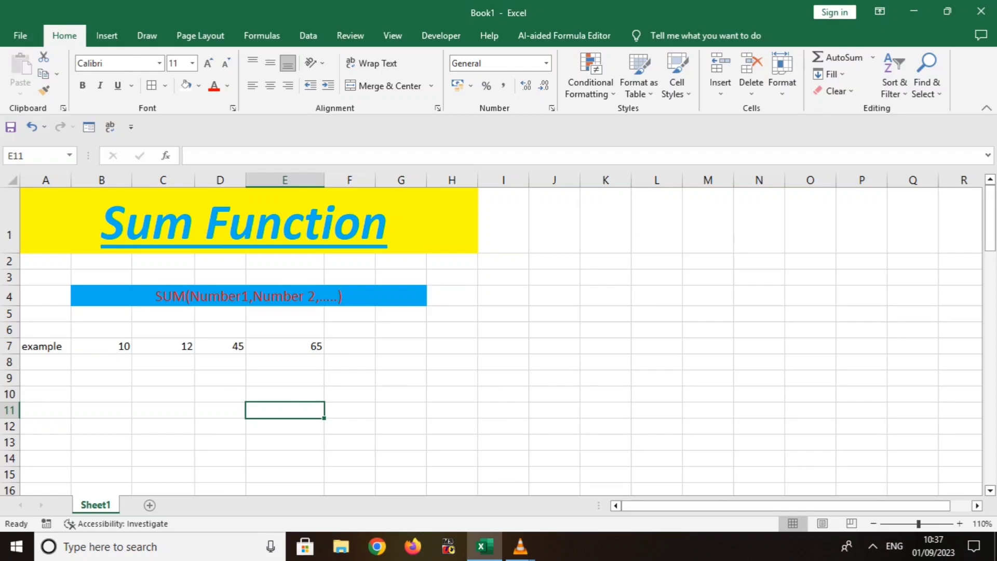
# - Enter =SUM(B7:E7) in F7 to total 10, 12, 45 and 65 as 132, then select the row 4 syntax note
pyautogui.click(350, 346)
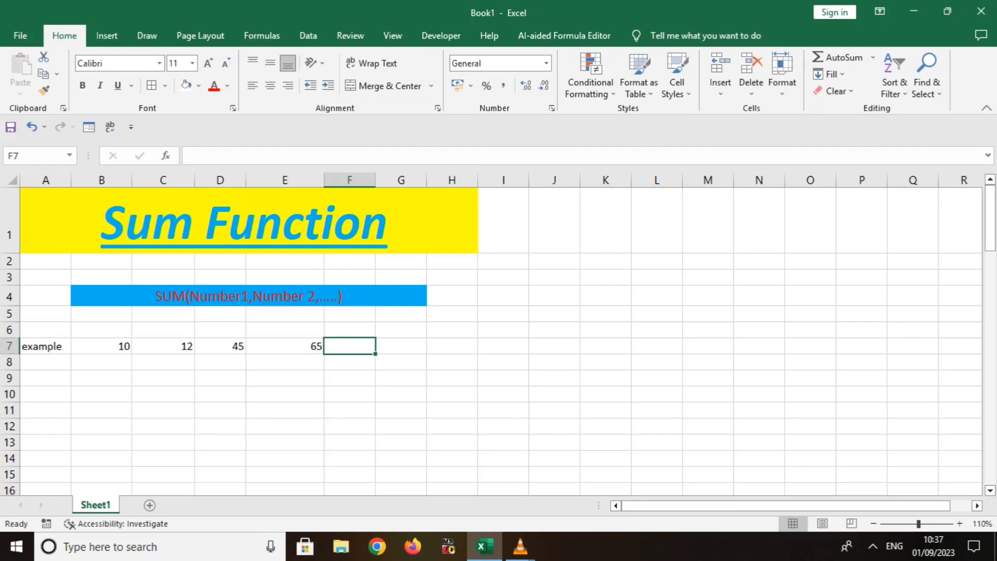
pyautogui.write('=su')
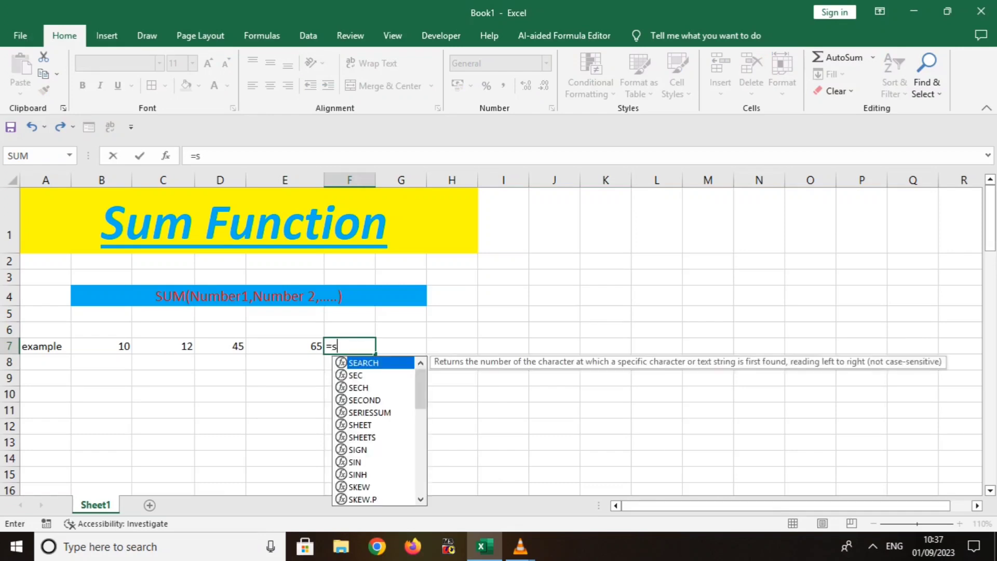
pyautogui.write('m')
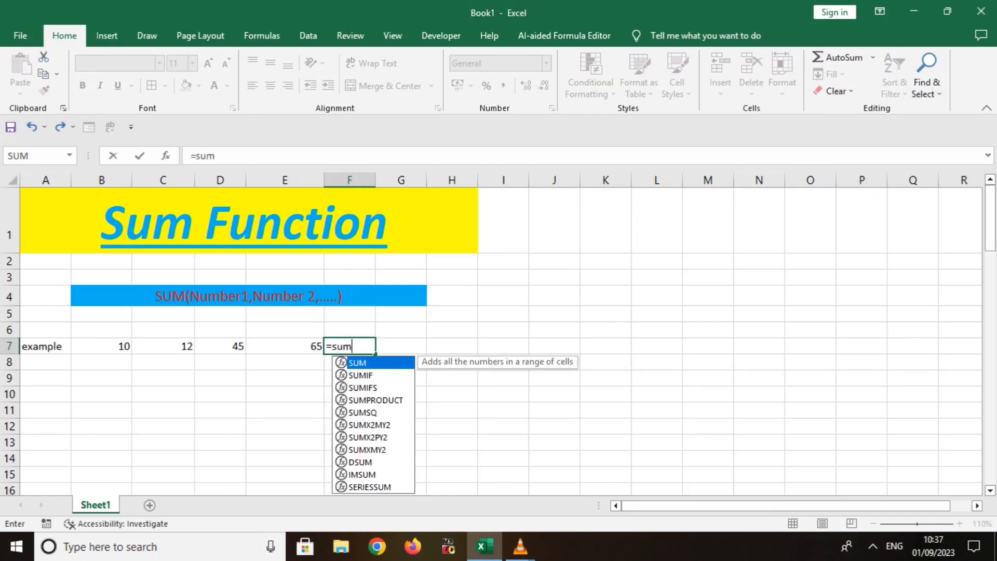
pyautogui.write('(')
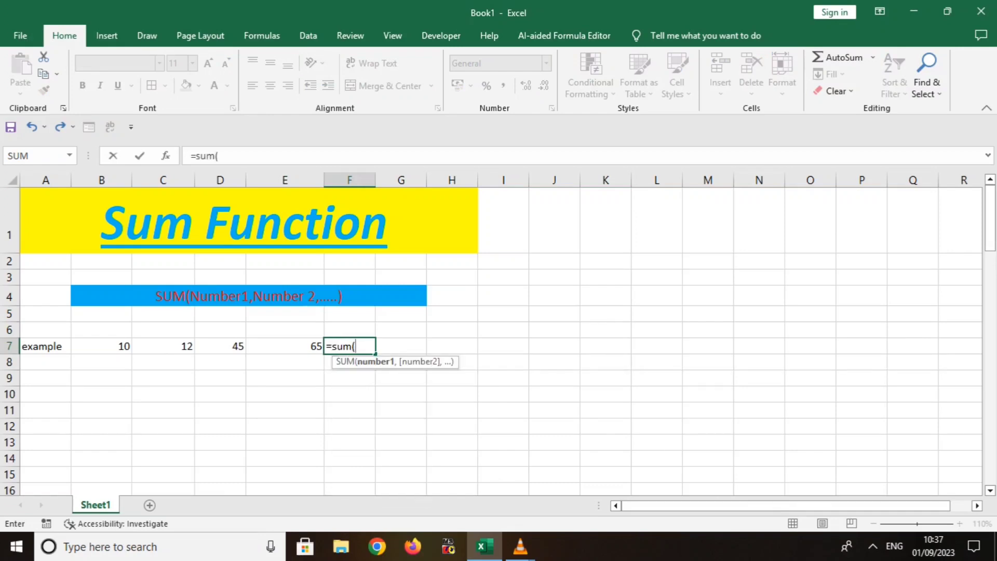
pyautogui.moveTo(101, 347); pyautogui.dragTo(318, 347)
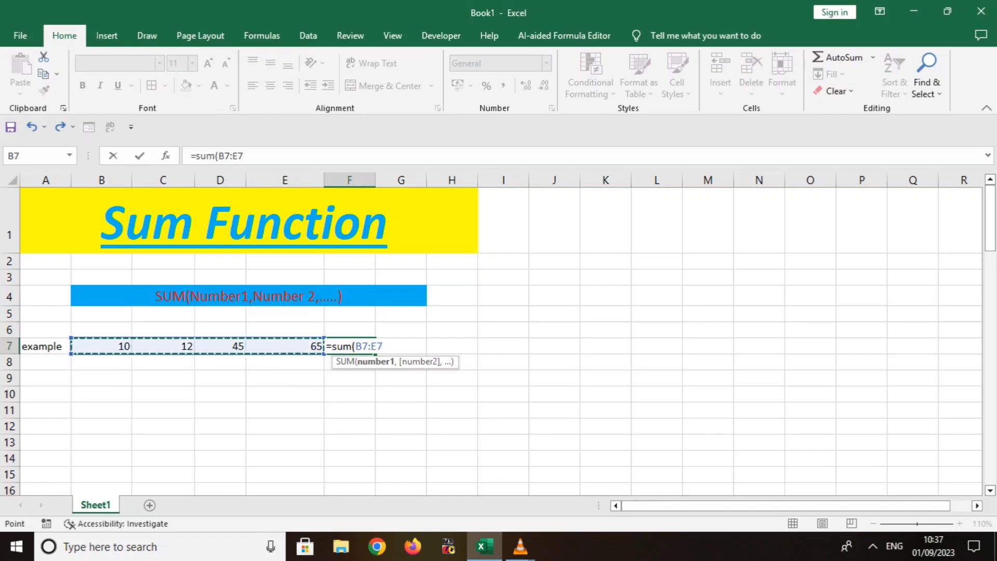
pyautogui.write(')')
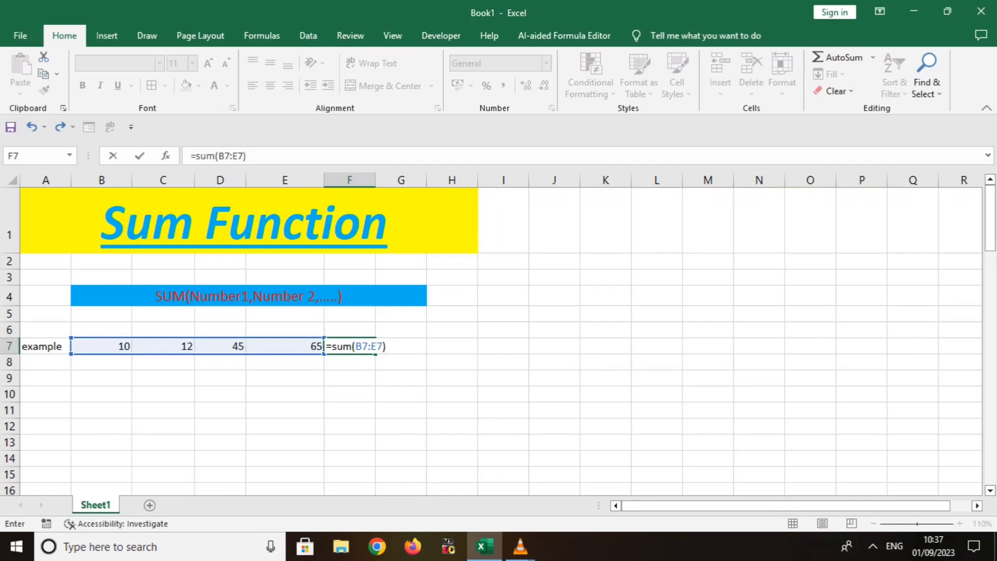
pyautogui.press('Return')
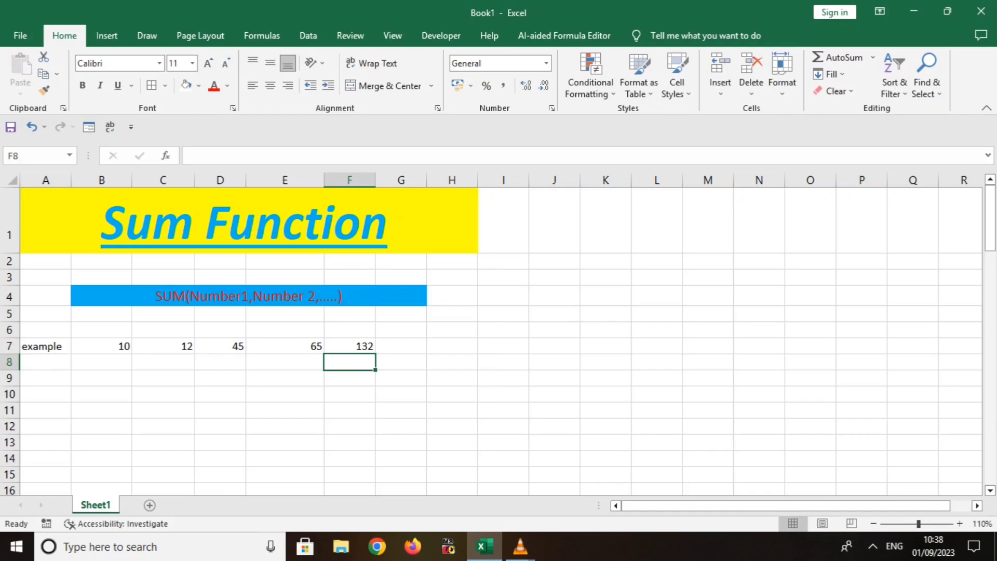
pyautogui.click(249, 297)
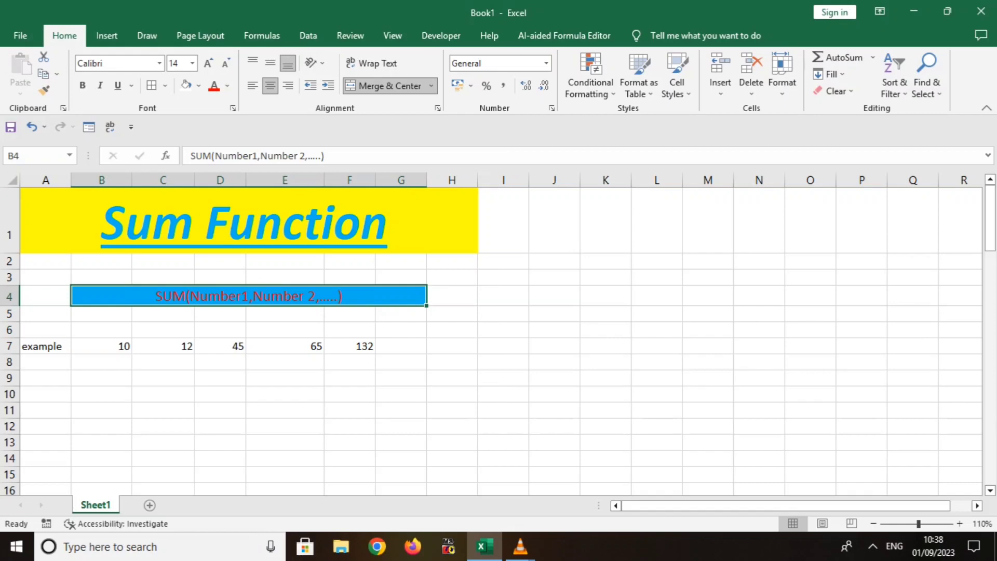
# - Scroll down to the Sales Data table and check its first value, 14,923.69
pyautogui.scroll(-2, 499, 337)
pyautogui.scroll(-1, 499, 337)
pyautogui.scroll(-2, 499, 337)
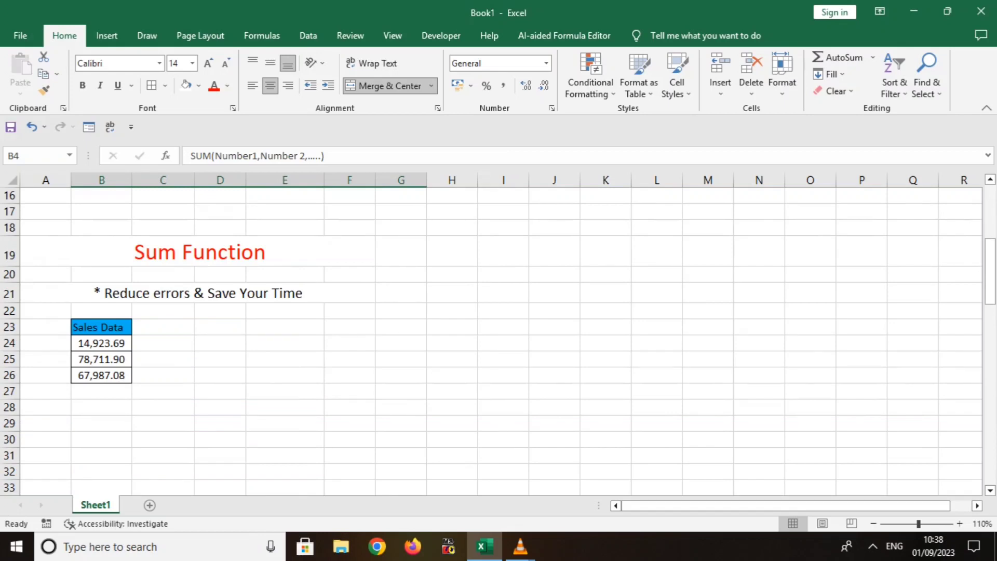
pyautogui.click(101, 391)
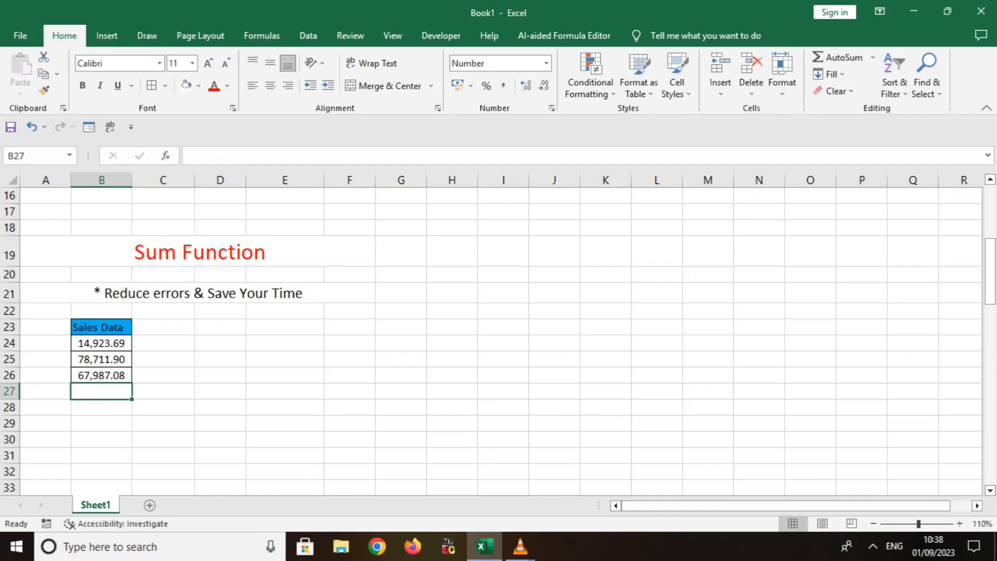
pyautogui.click(101, 342)
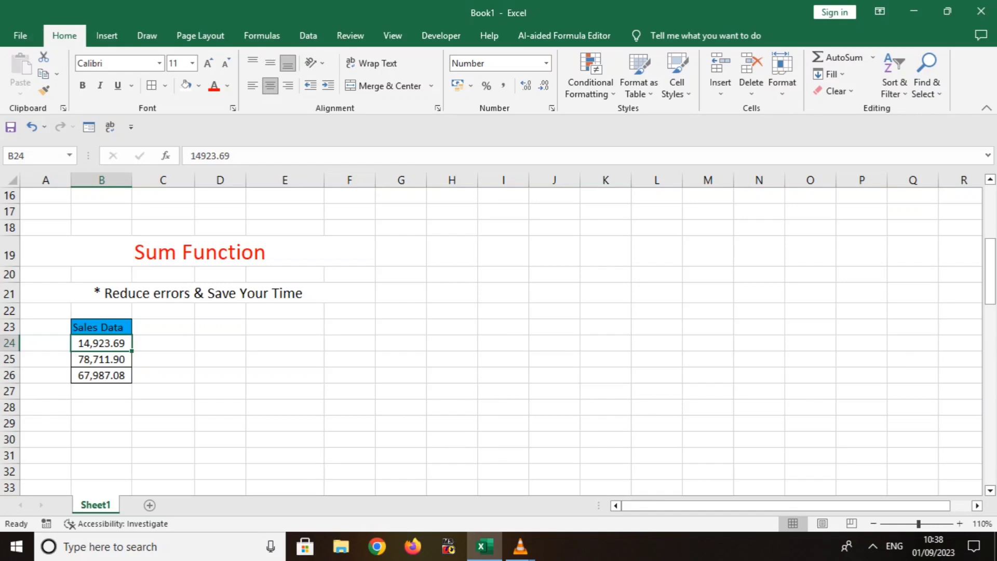
# - Type the manual addition =14,923.69+78711.90 in B27, then erase it
pyautogui.click(101, 392)
pyautogui.write('=')
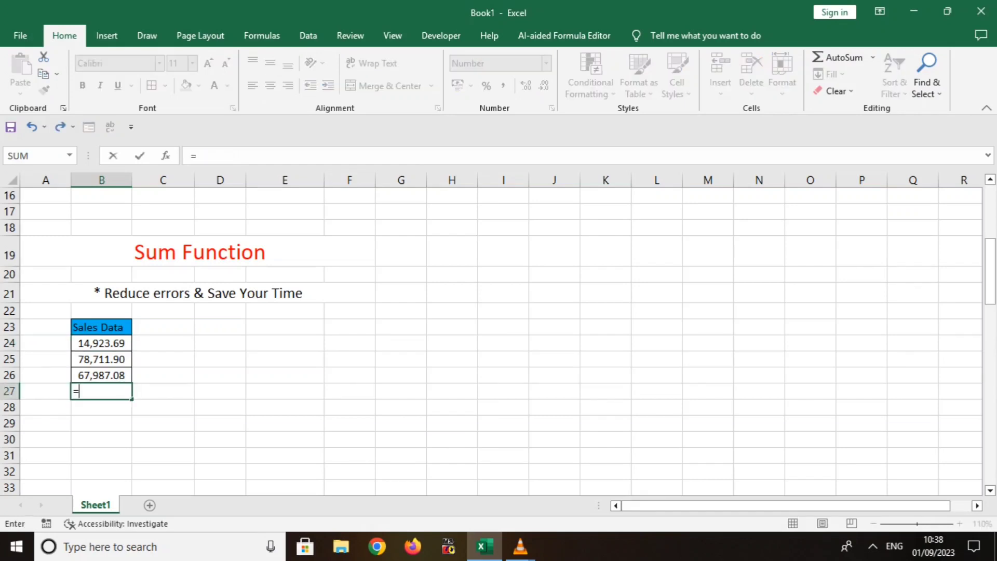
pyautogui.write('14')
pyautogui.write(',9')
pyautogui.write('23.')
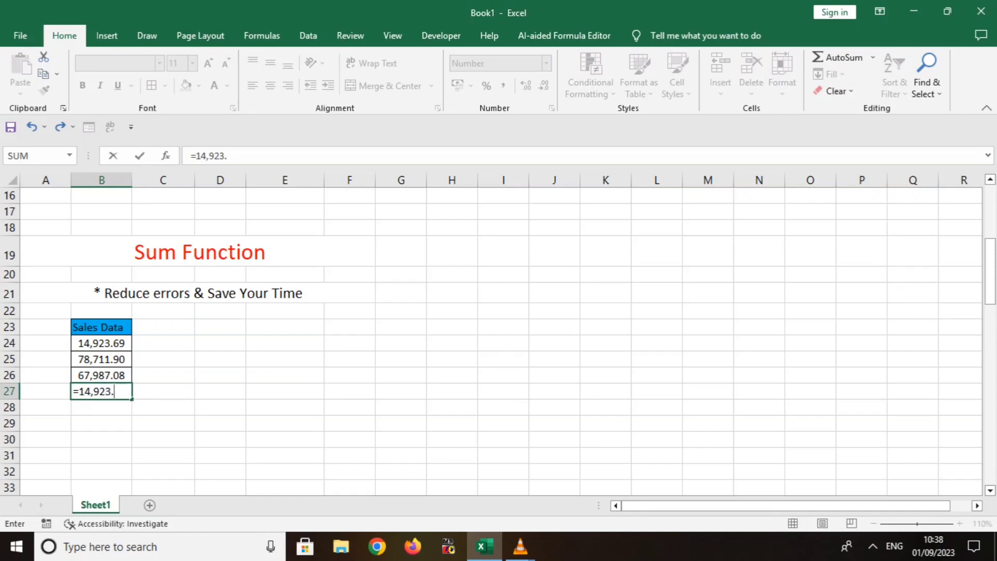
pyautogui.write('69')
pyautogui.write('+')
pyautogui.write('78')
pyautogui.write('711')
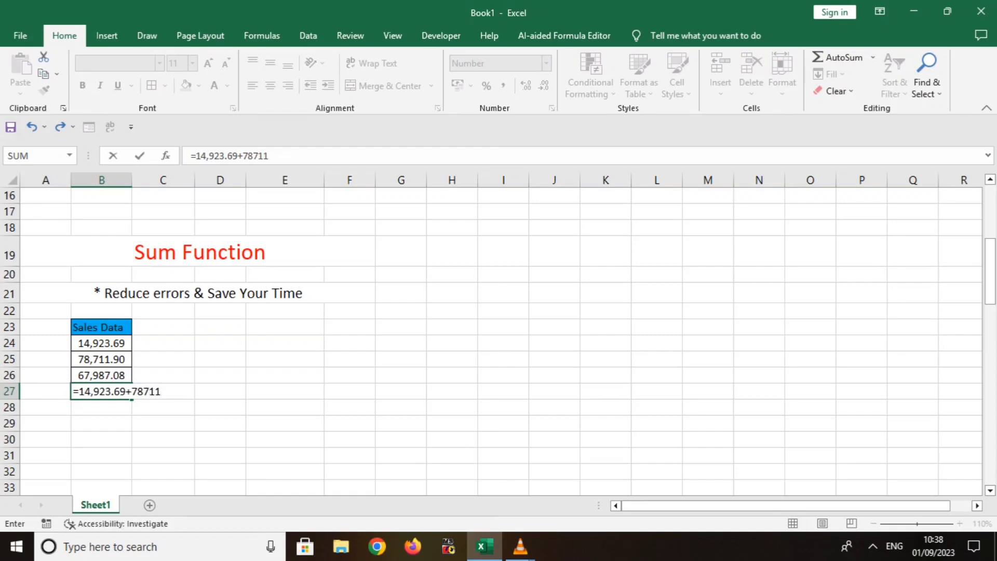
pyautogui.write('.90')
pyautogui.press('BackSpace')
pyautogui.press('BackSpace')
pyautogui.press('BackSpace')
pyautogui.press('BackSpace')
pyautogui.press('BackSpace')
pyautogui.press('BackSpace')
pyautogui.press('BackSpace')
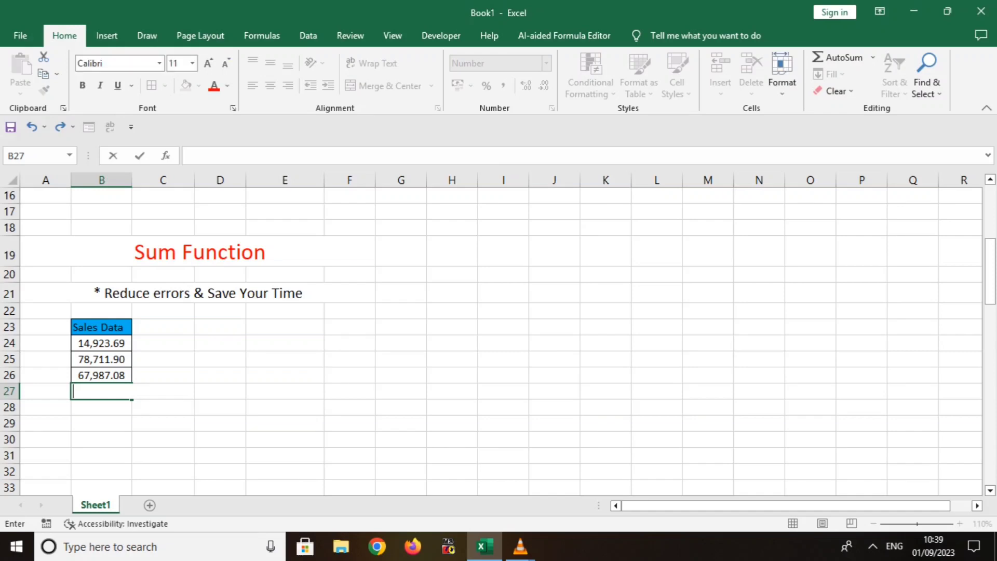
# - Enter =SUM(B24:B26) in B27, selecting the range with Shift+arrow keys, giving 161,622.67
pyautogui.press('Return')
pyautogui.press('Up')
pyautogui.press('F2')
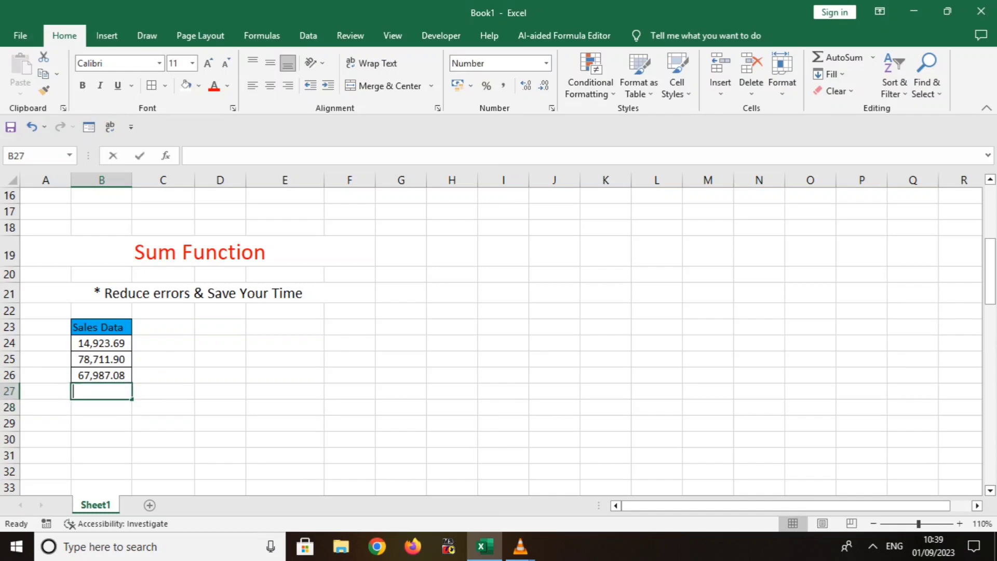
pyautogui.write('=sum')
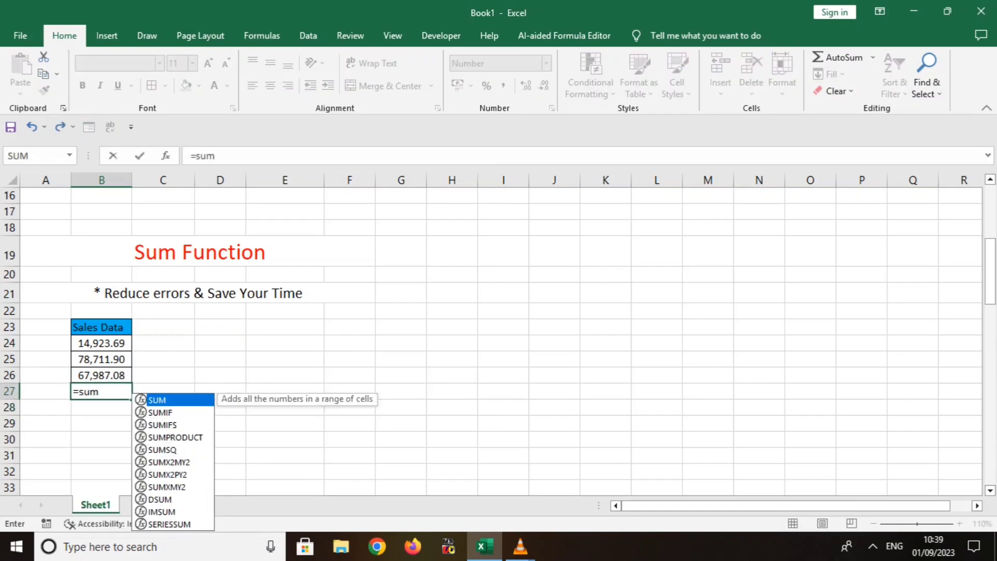
pyautogui.press('Tab')
pyautogui.press('Up')
pyautogui.press('Up')
pyautogui.press('Up')
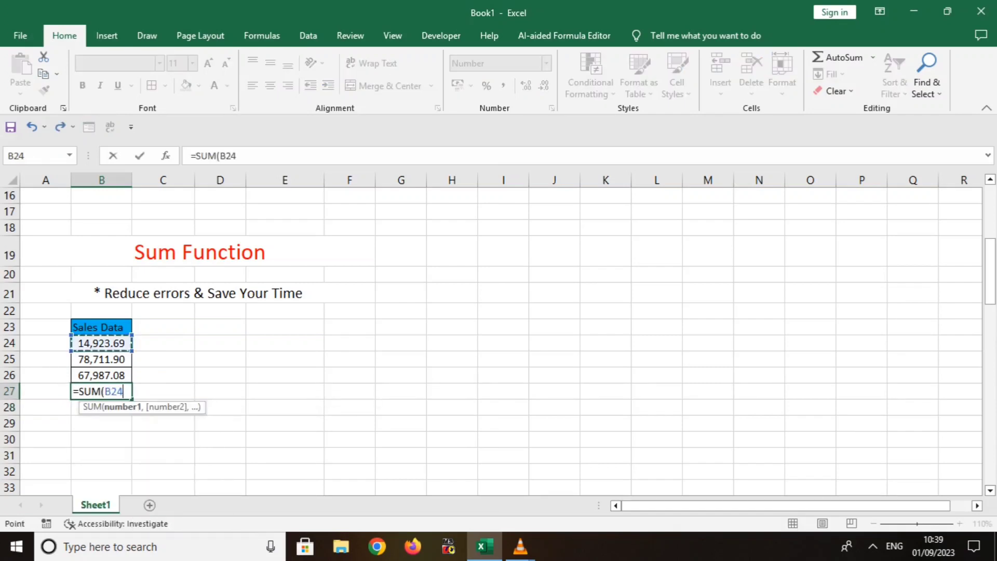
pyautogui.hotkey('shift', 'Down')
pyautogui.hotkey('shift', 'Down')
pyautogui.hotkey('shift', 'Down')
pyautogui.hotkey('shift', 'Up')
pyautogui.hotkey('shift', 'Up')
pyautogui.hotkey('shift', 'Up')
pyautogui.hotkey('shift', 'Down')
pyautogui.hotkey('shift', 'Down')
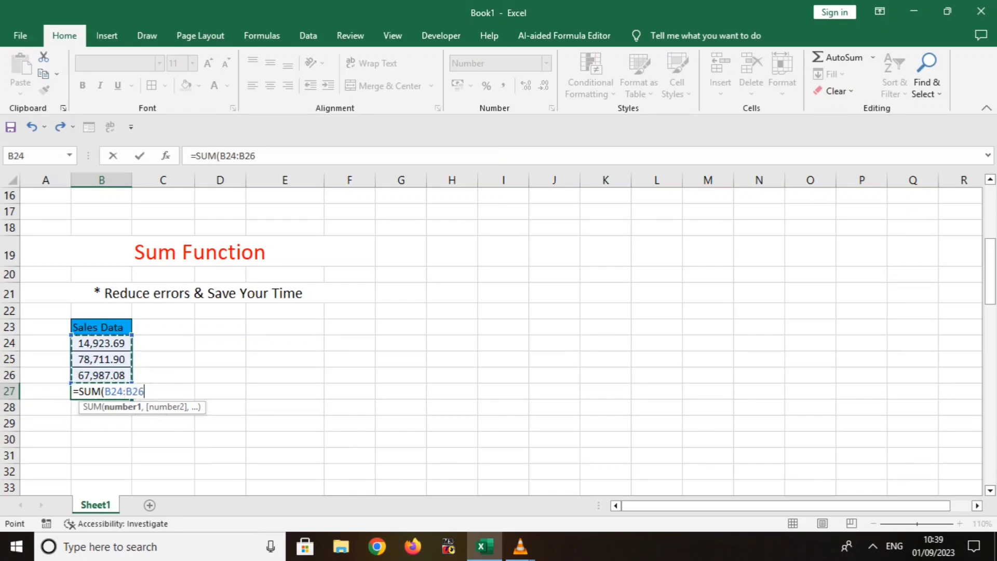
pyautogui.write(')')
pyautogui.press('Return')
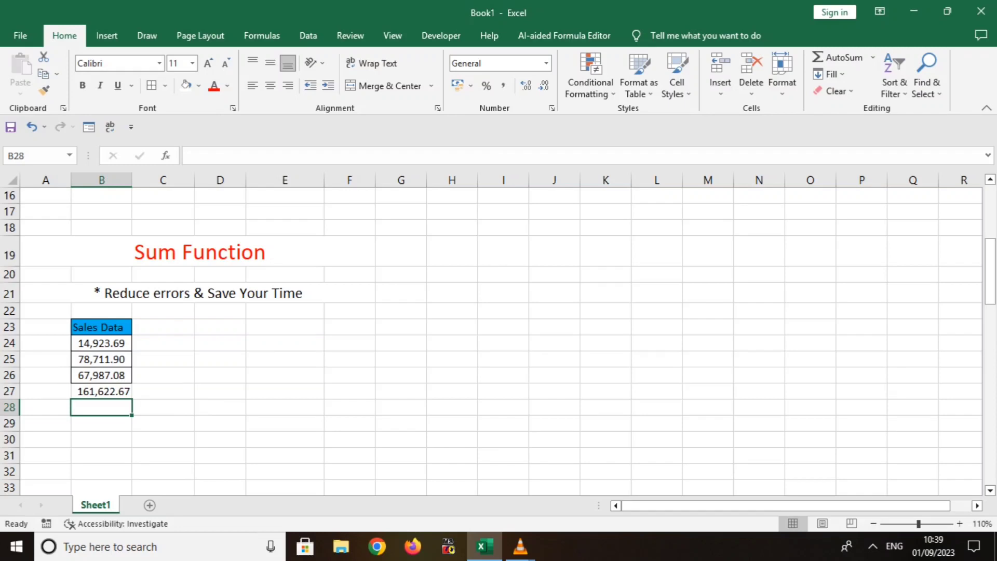
# - Enter =A43+B43+C43+D43 in E43, producing #VALUE! from the text A, and reopen the formula
pyautogui.scroll(-3, 499, 337)
pyautogui.scroll(-3, 500, 338)
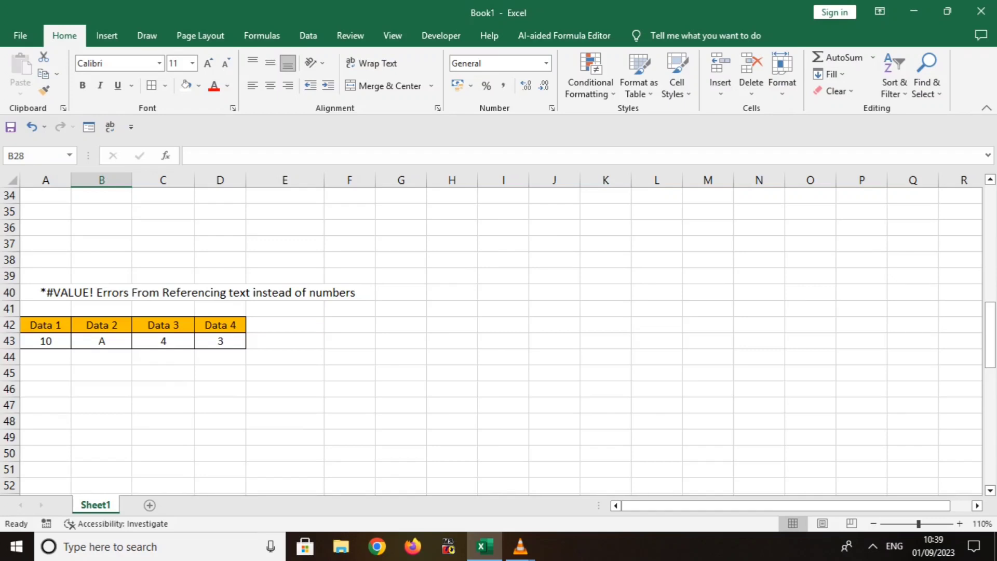
pyautogui.click(284, 341)
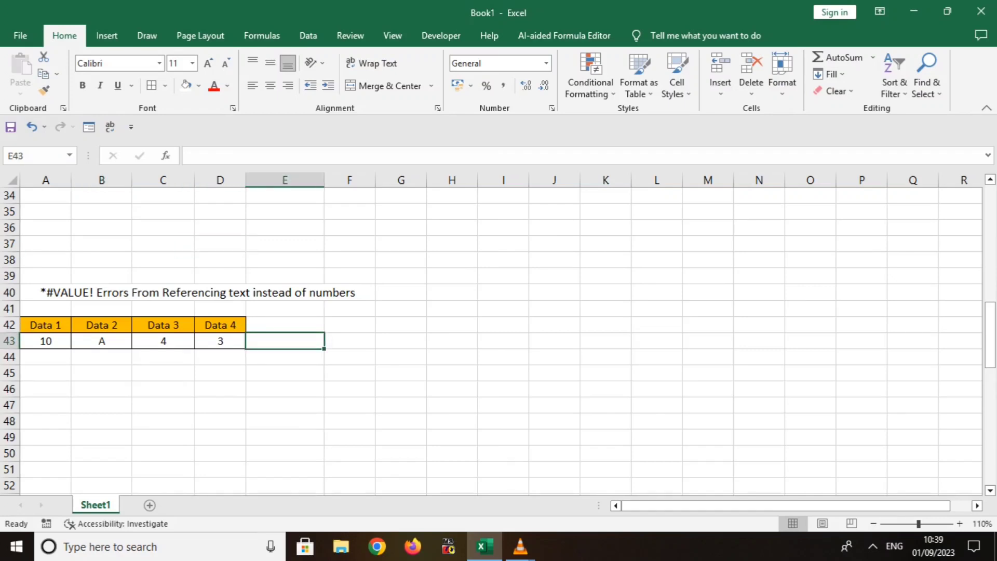
pyautogui.write('=')
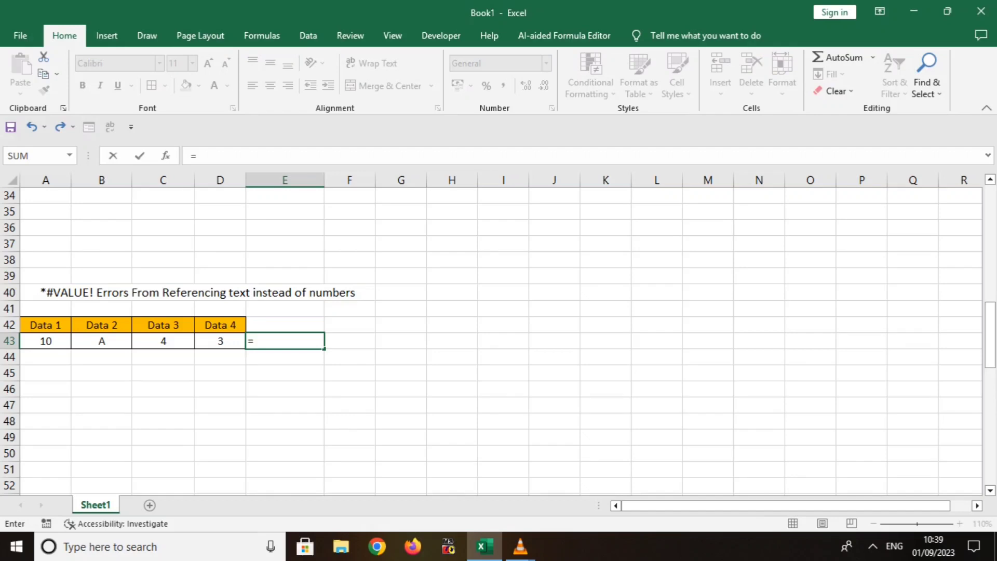
pyautogui.click(46, 341)
pyautogui.write('+')
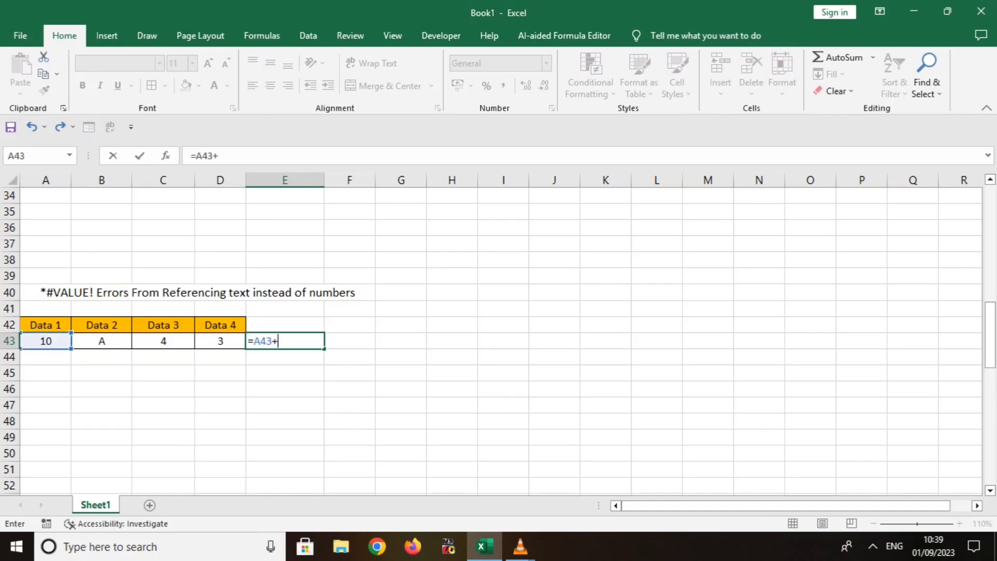
pyautogui.click(102, 340)
pyautogui.write('+')
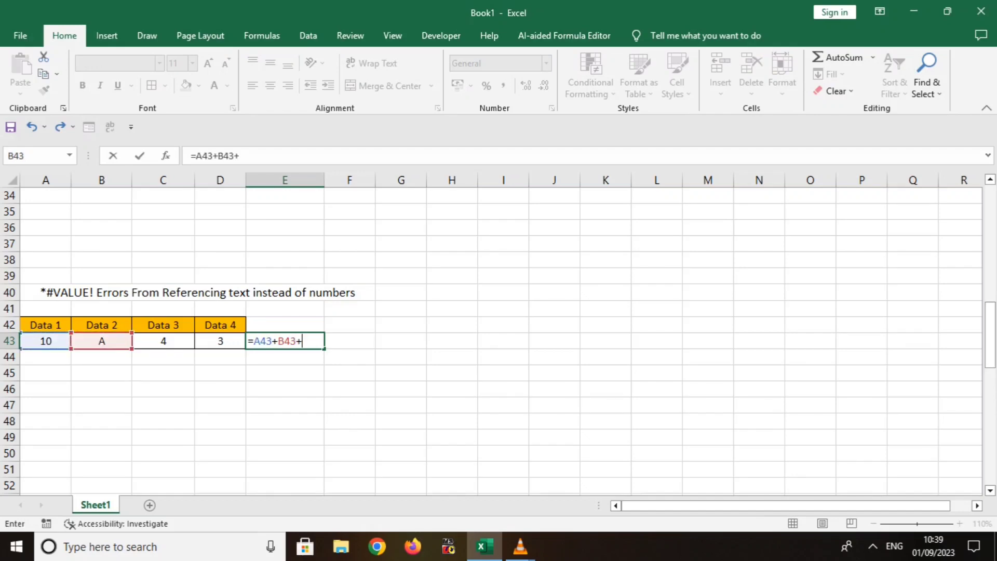
pyautogui.click(163, 341)
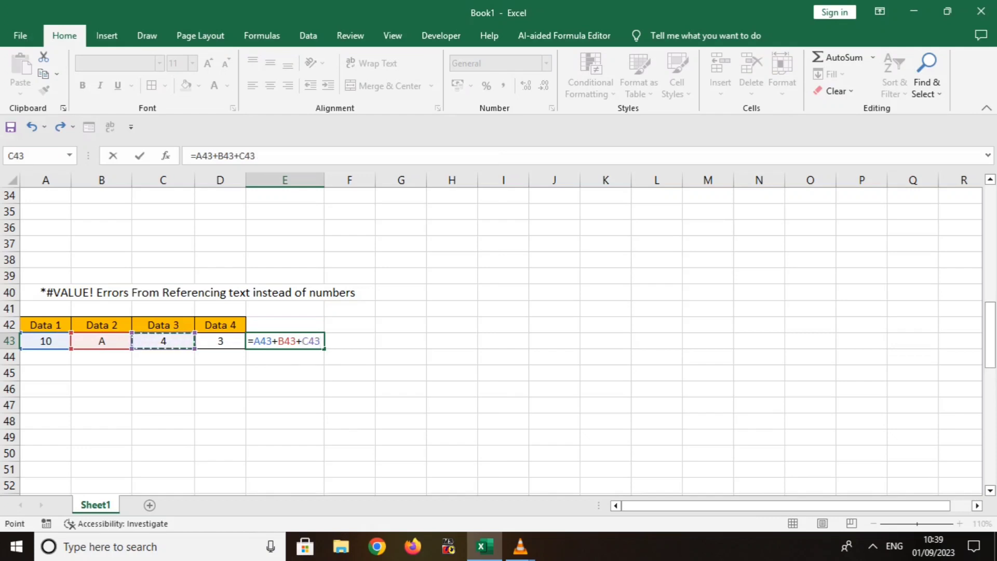
pyautogui.write('+')
pyautogui.click(221, 340)
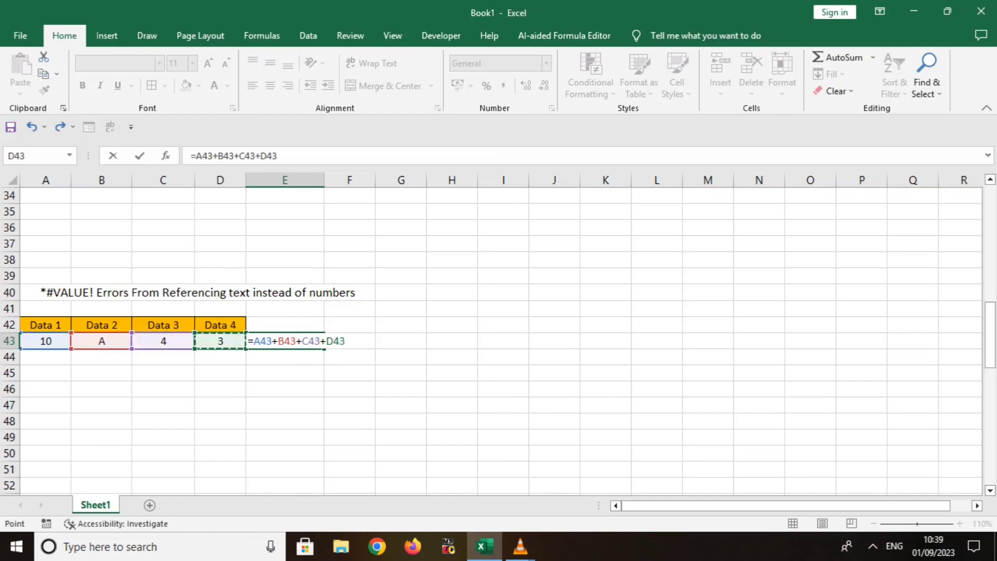
pyautogui.press('Return')
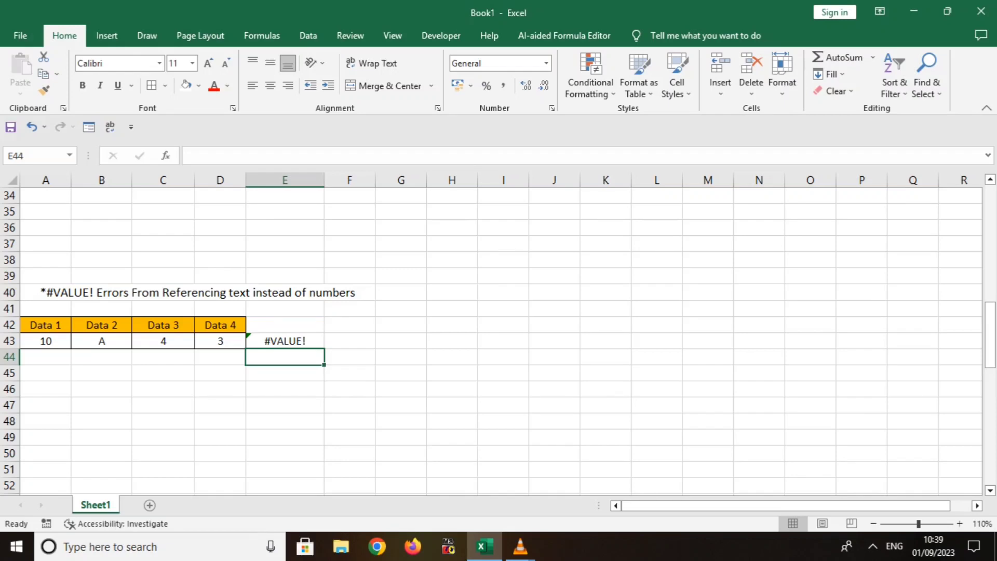
pyautogui.click(285, 341)
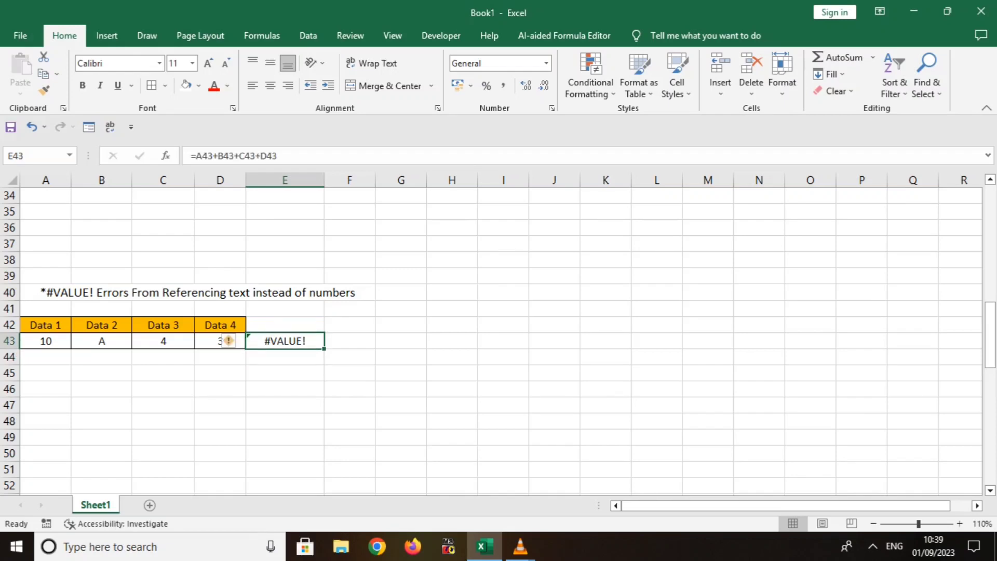
pyautogui.press('F2')
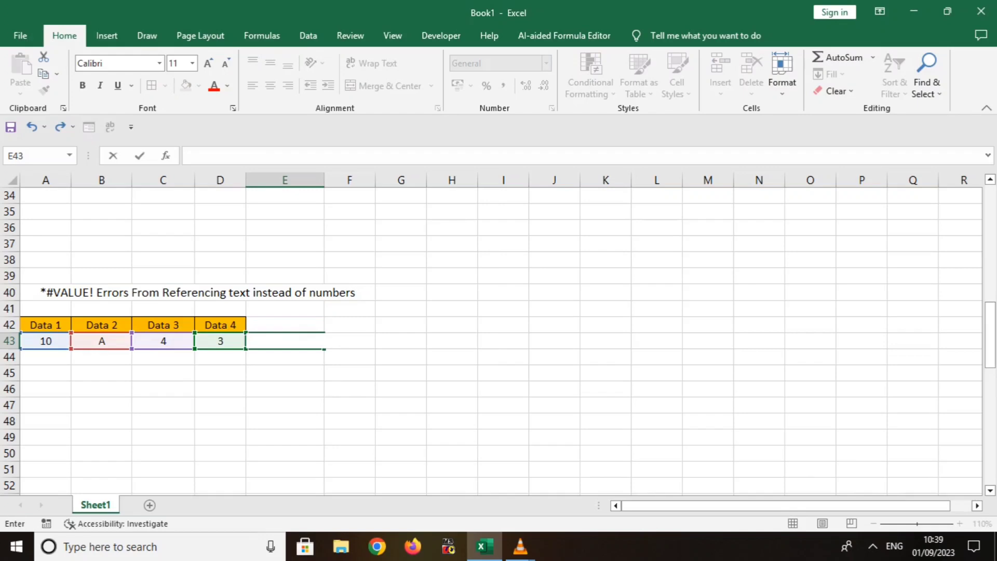
# - Replace E43 with =SUM(A43:D43), which skips the text A and returns 17
pyautogui.press('Return')
pyautogui.click(285, 341)
pyautogui.write('=')
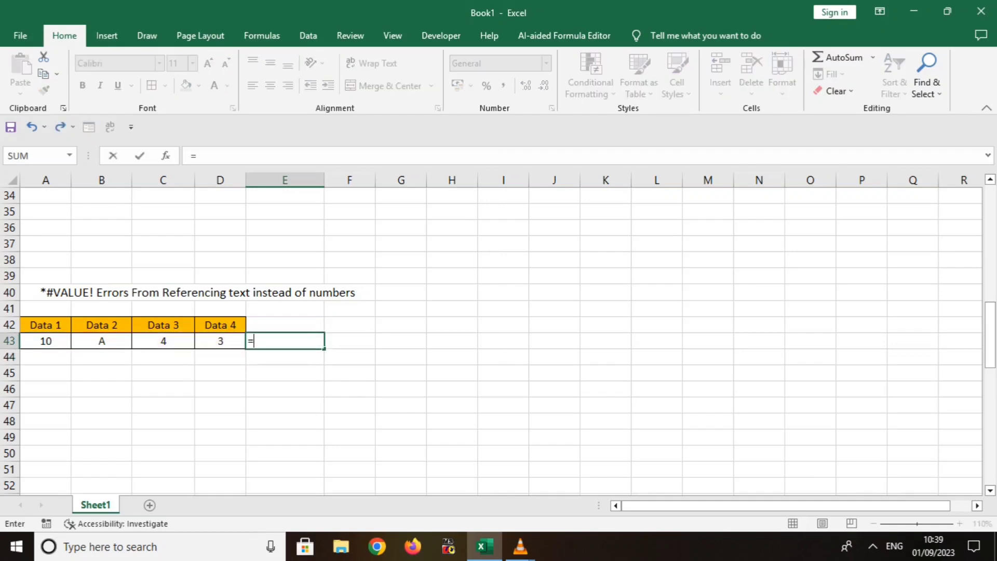
pyautogui.write('sum')
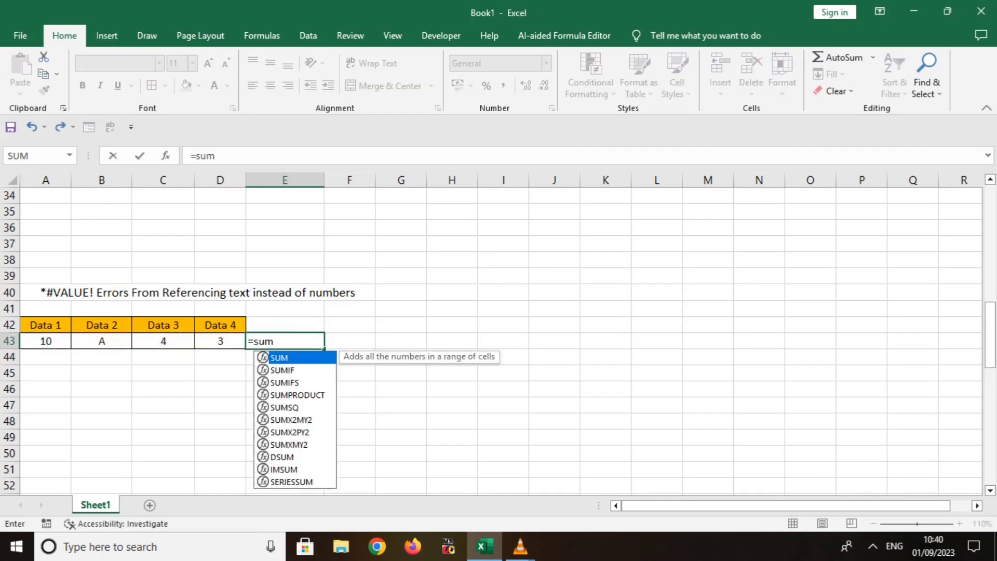
pyautogui.write('(')
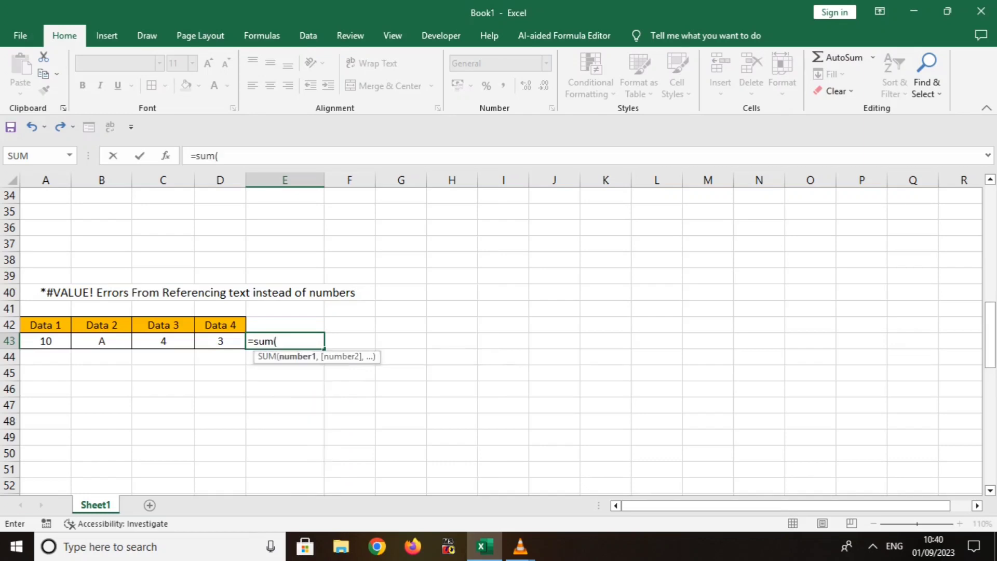
pyautogui.moveTo(47, 341); pyautogui.dragTo(220, 341)
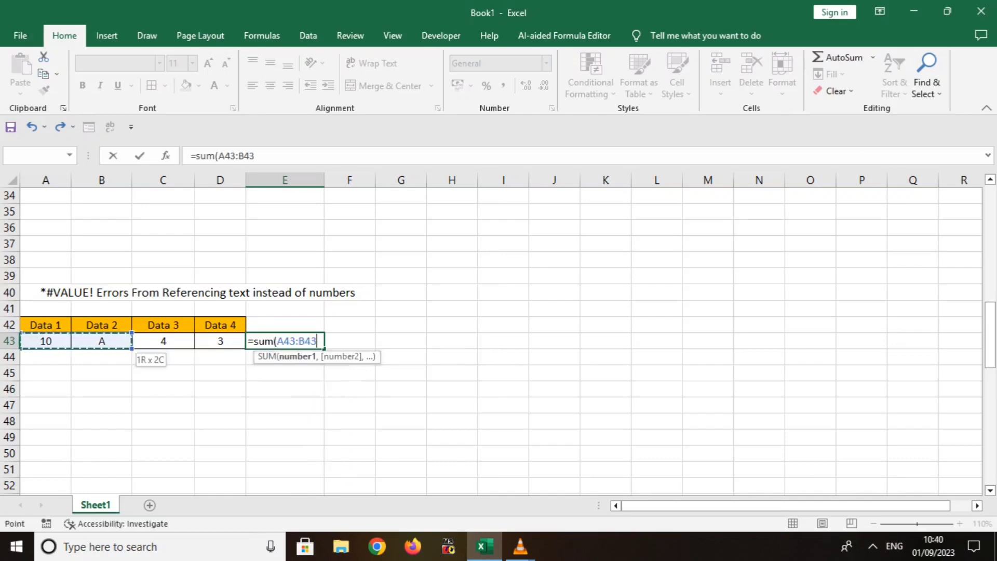
pyautogui.write(')')
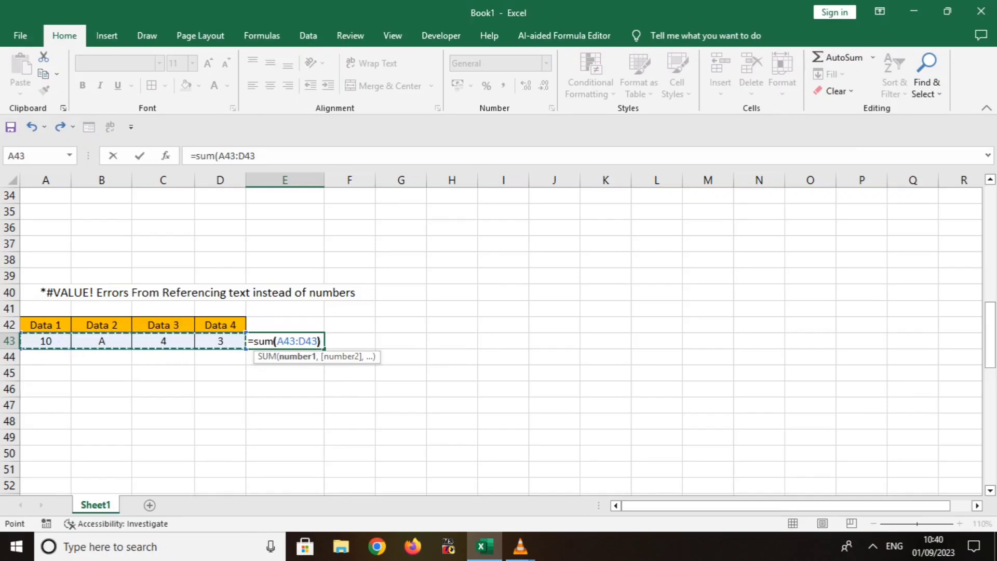
pyautogui.press('Return')
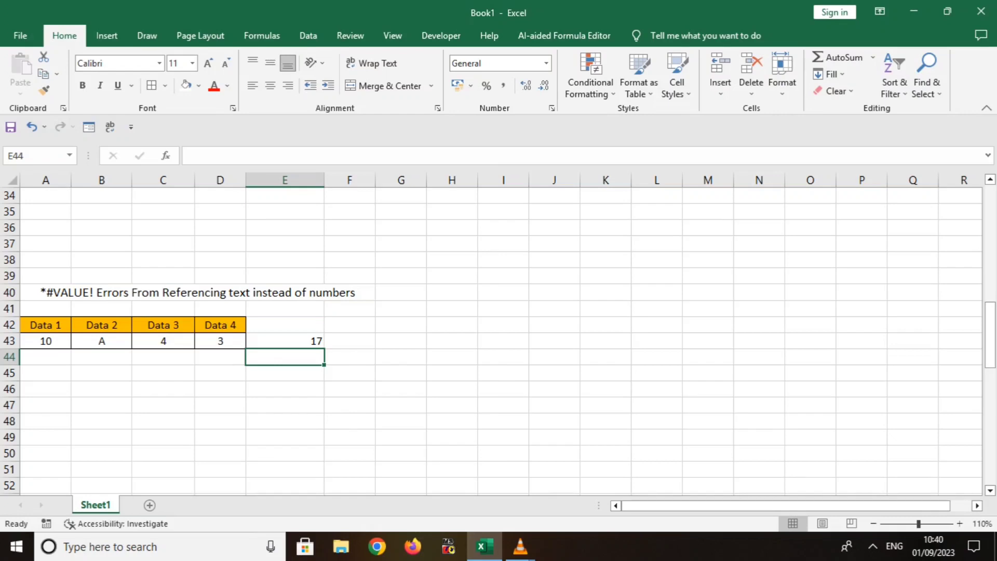
# - Enter =B64+B65+B66+B67 in B68 for 56, then delete row 66 to produce #REF!
pyautogui.scroll(-3, 499, 337)
pyautogui.scroll(-4, 498, 338)
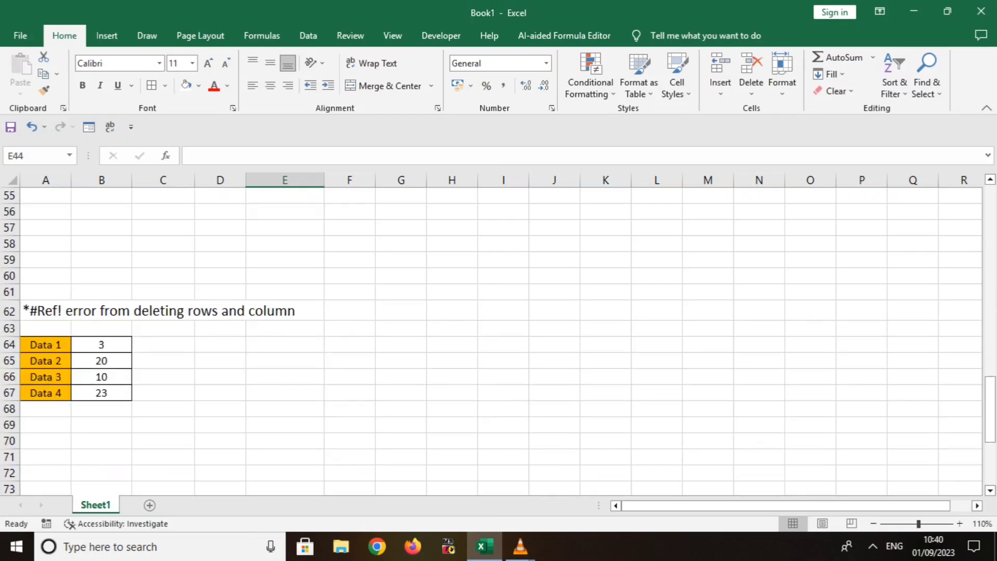
pyautogui.scroll(-2, 499, 338)
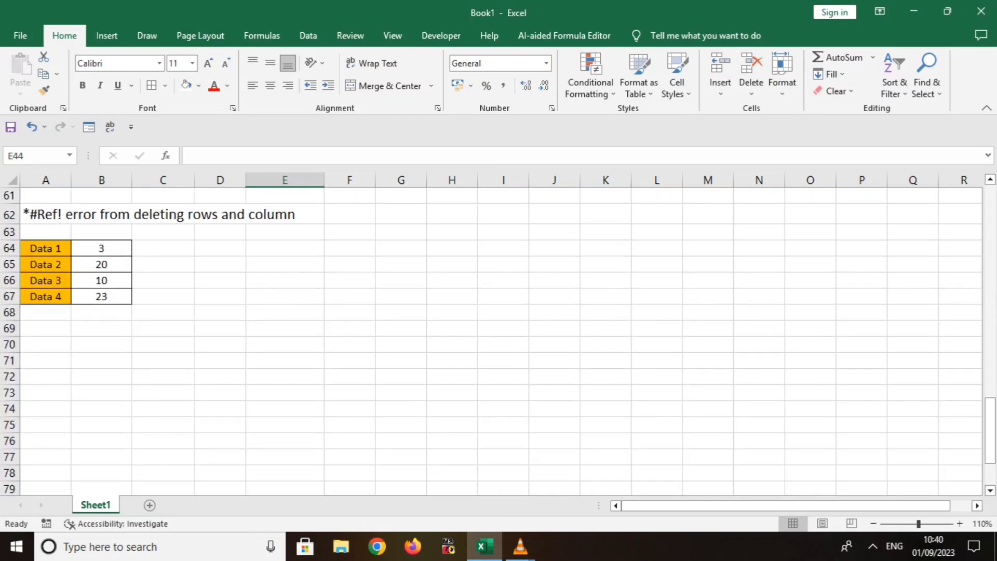
pyautogui.click(101, 313)
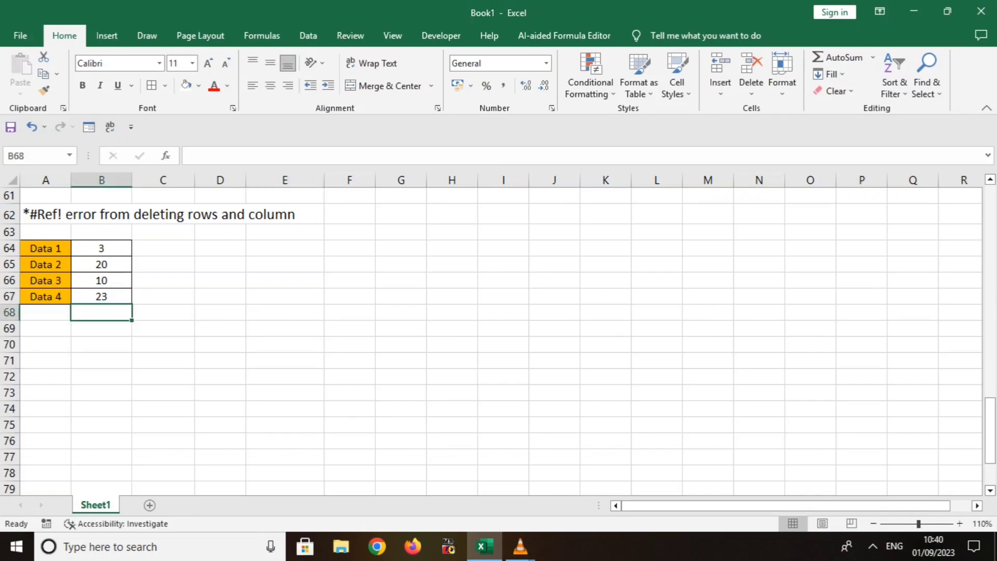
pyautogui.write('=')
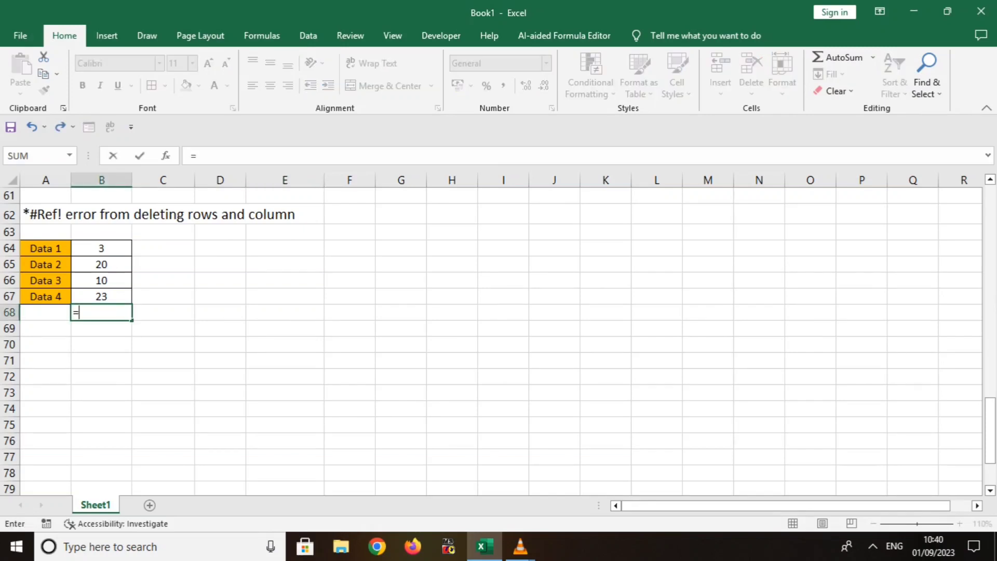
pyautogui.click(101, 249)
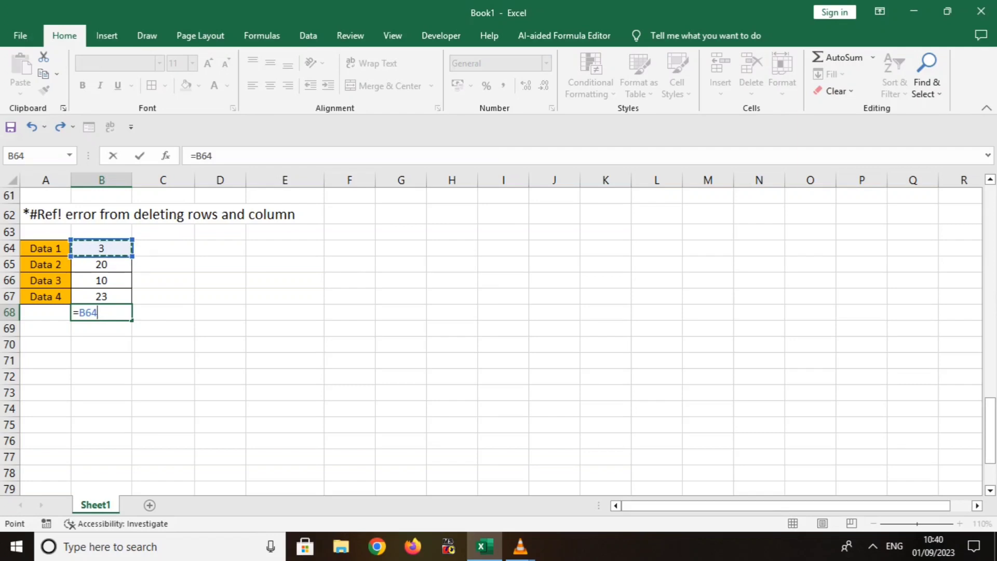
pyautogui.write('+')
pyautogui.click(101, 265)
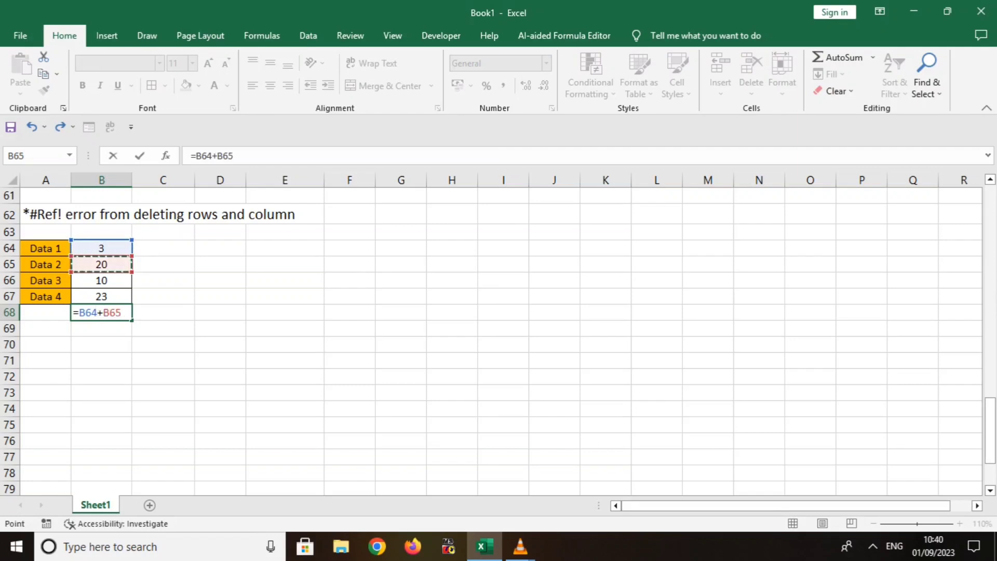
pyautogui.write('+')
pyautogui.click(102, 281)
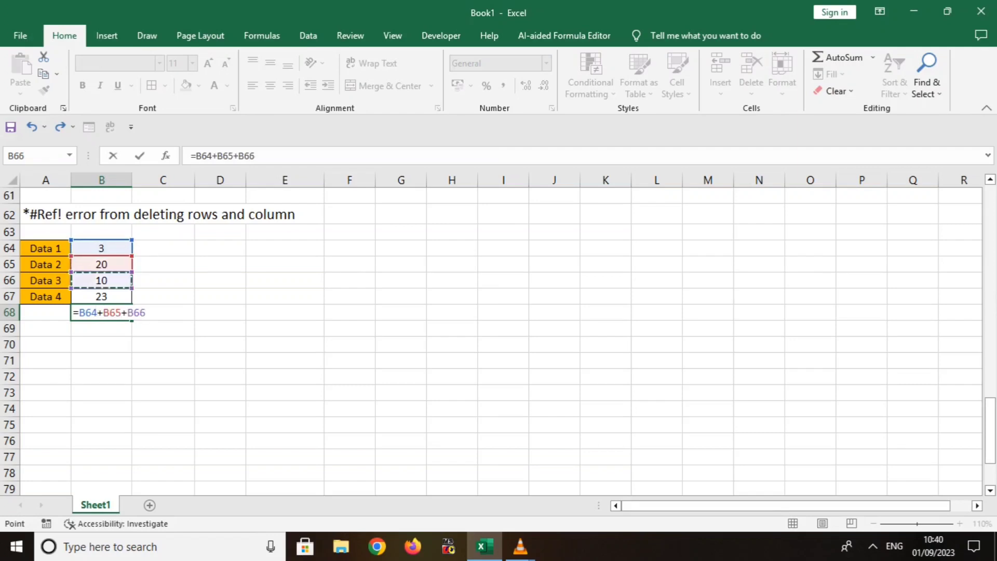
pyautogui.write('+')
pyautogui.click(102, 297)
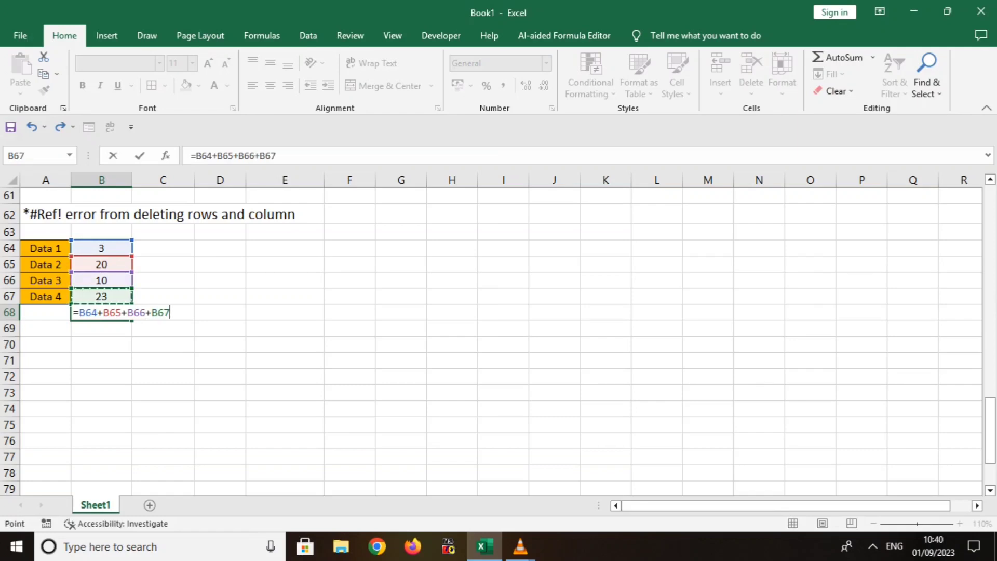
pyautogui.press('Return')
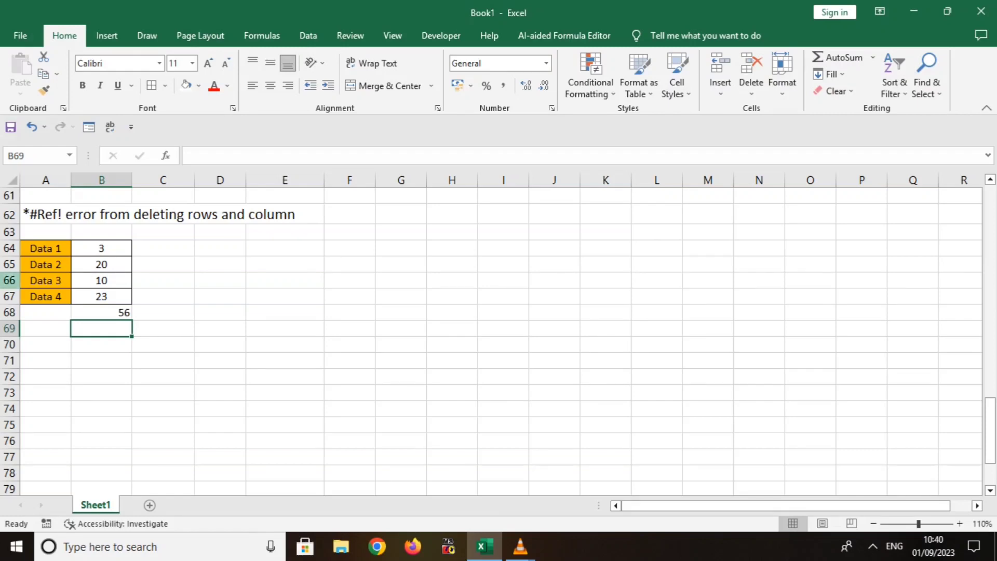
pyautogui.click(10, 280)
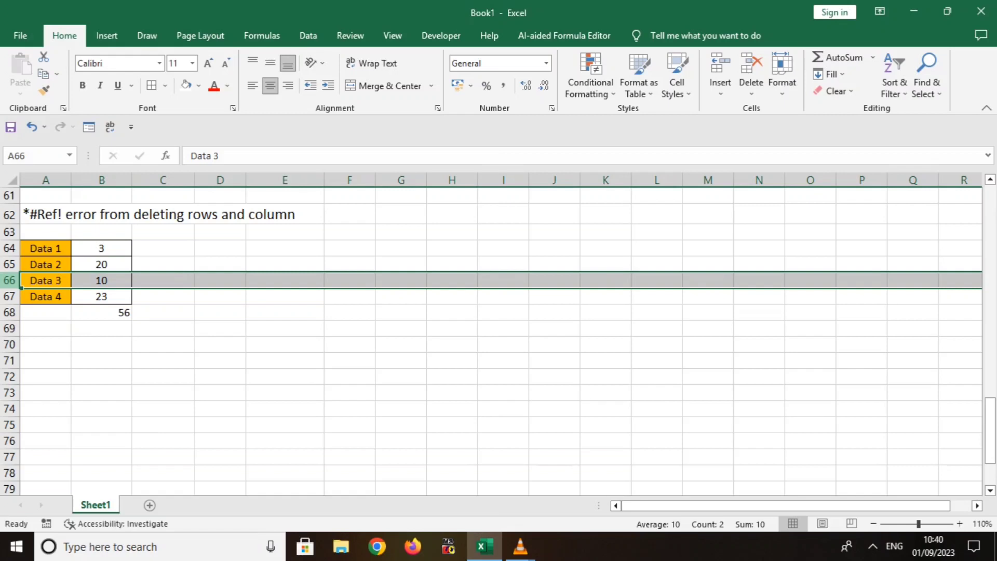
pyautogui.hotkey('ctrl', '-')
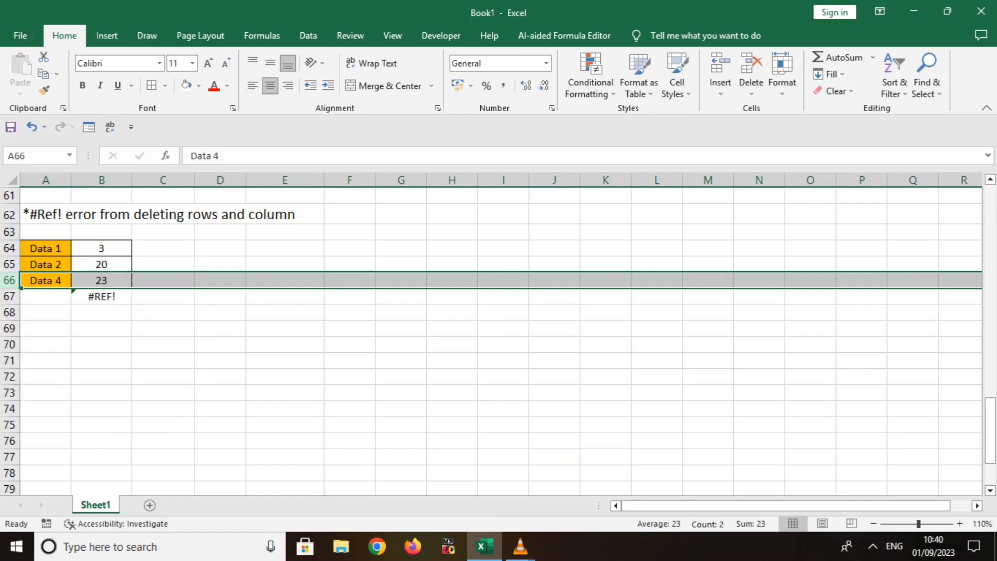
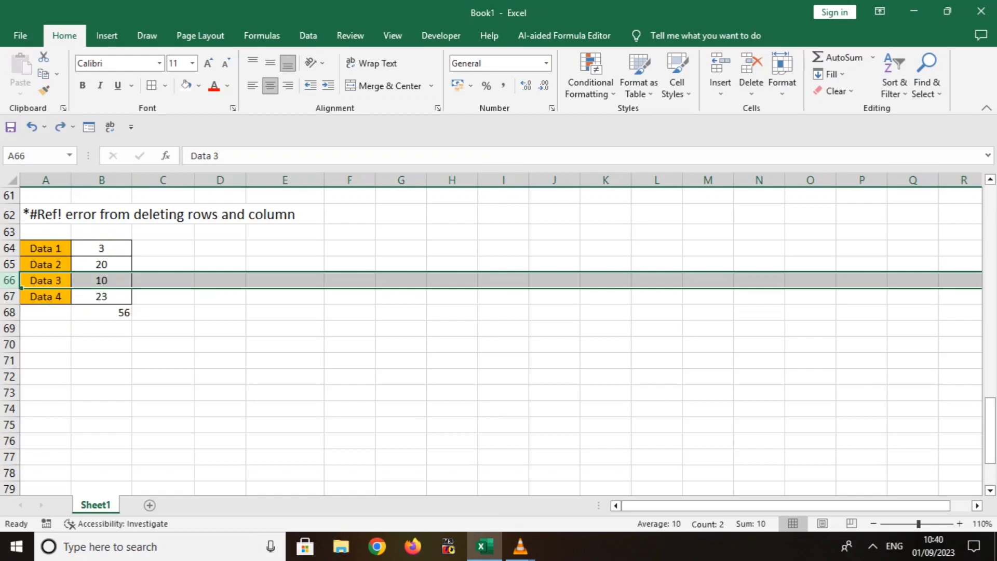
# - Enter =SUM(B64:B67) in B68 to total the Data 1–4 values, giving 56
pyautogui.click(101, 313)
pyautogui.write('=')
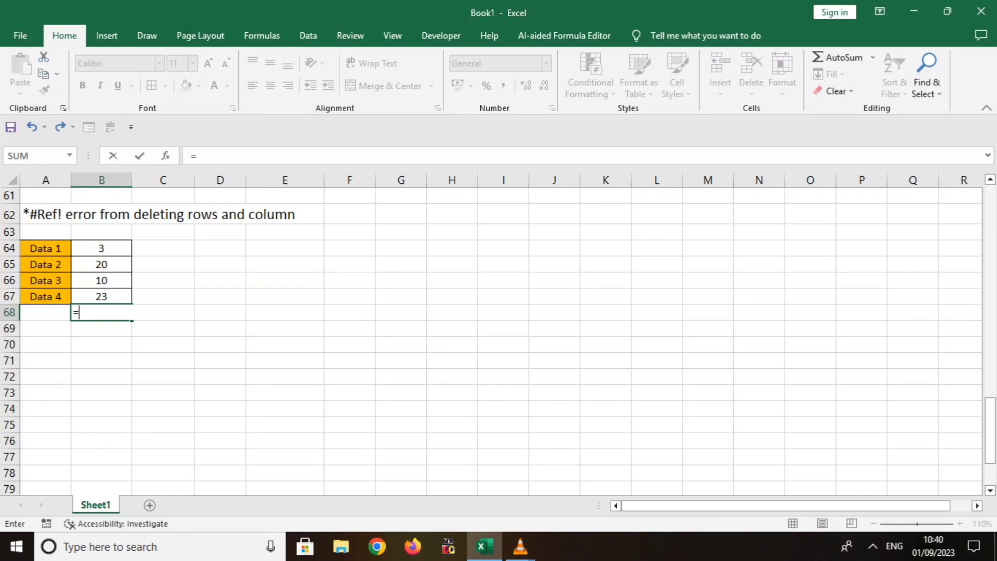
pyautogui.write('sum')
pyautogui.press('Tab')
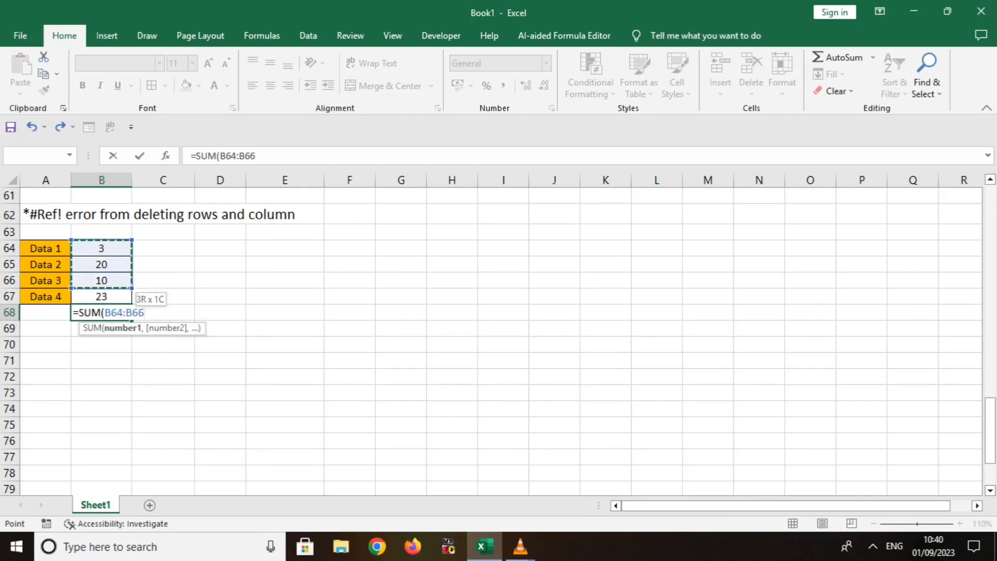
pyautogui.moveTo(101, 248); pyautogui.dragTo(101, 296)
pyautogui.write(')')
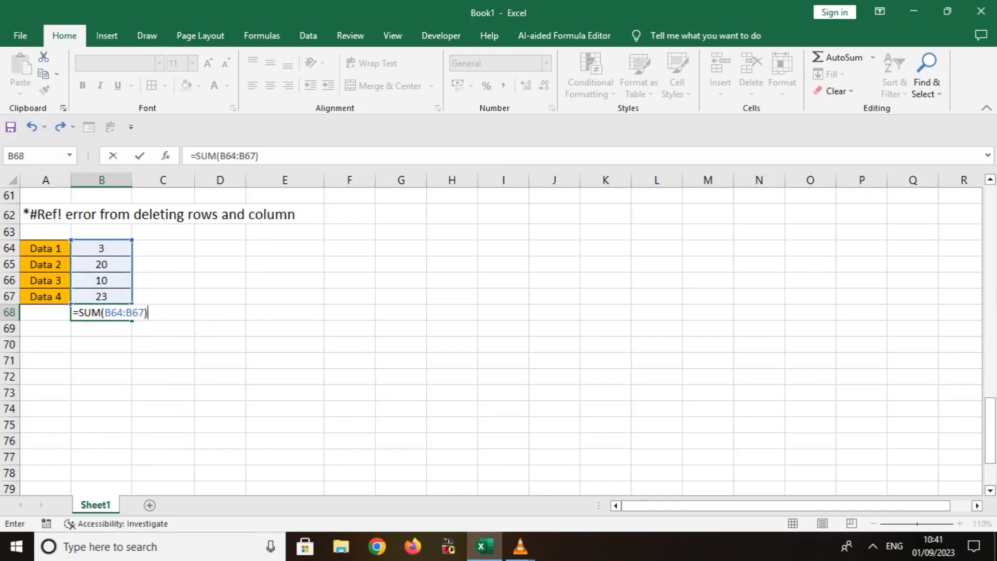
pyautogui.press('Return')
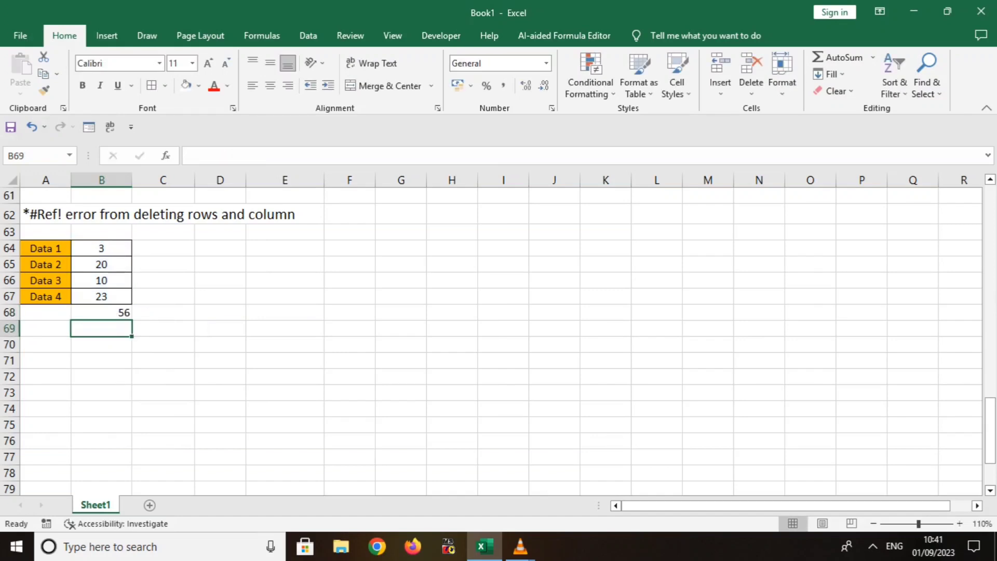
# - Delete the Data 2 and Data 3 rows so the SUM total becomes 26 with no #REF! error
pyautogui.click(10, 264)
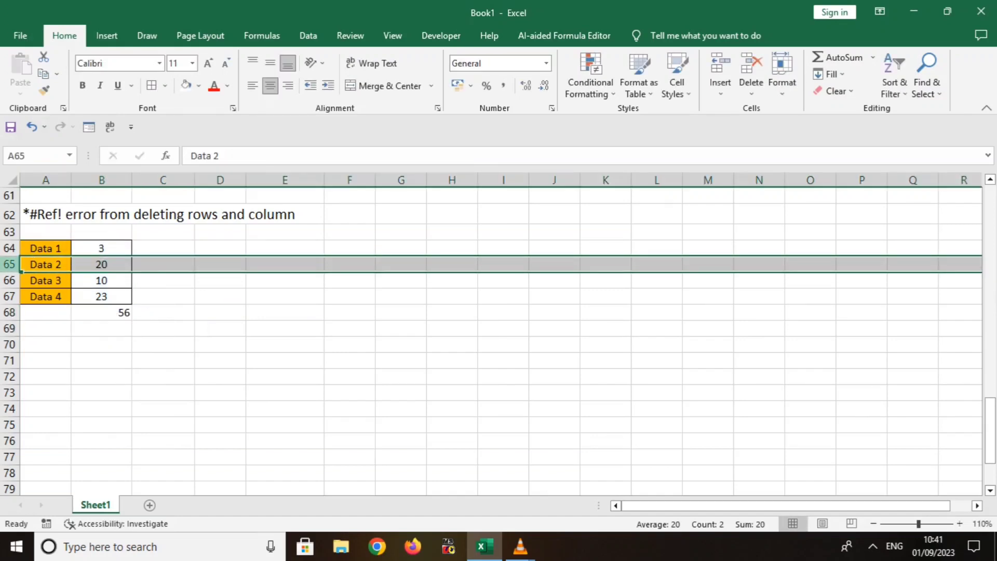
pyautogui.hotkey('ctrl', '-')
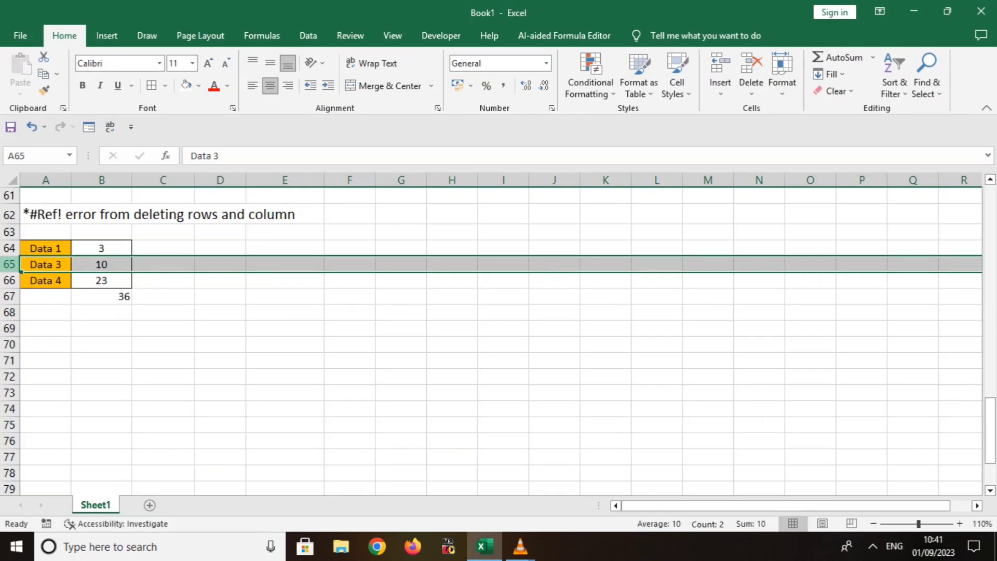
pyautogui.hotkey('ctrl', '-')
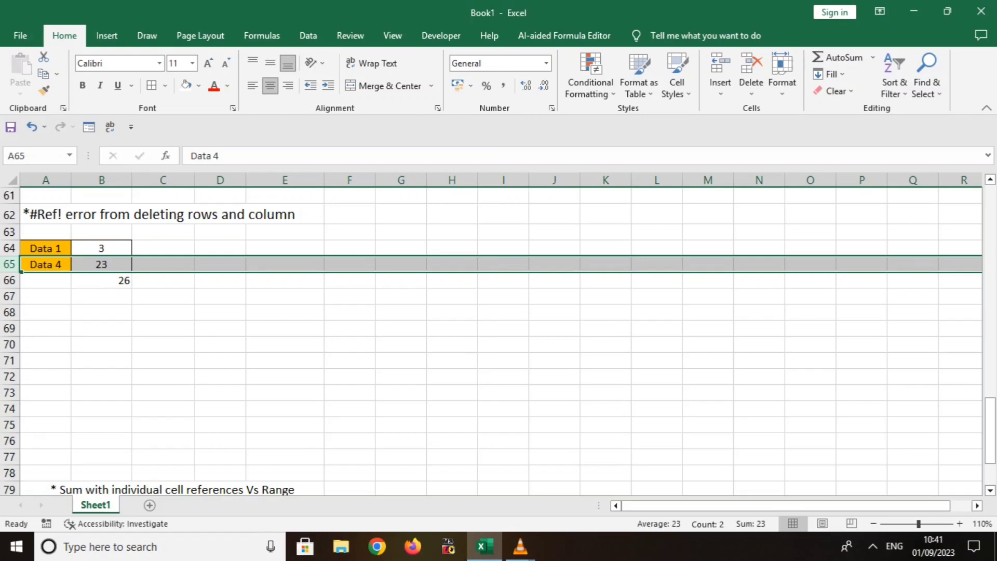
# - In merged cell E82, start a SUM formula listing A82, B82 and C82 individually
pyautogui.scroll(-4, 499, 337)
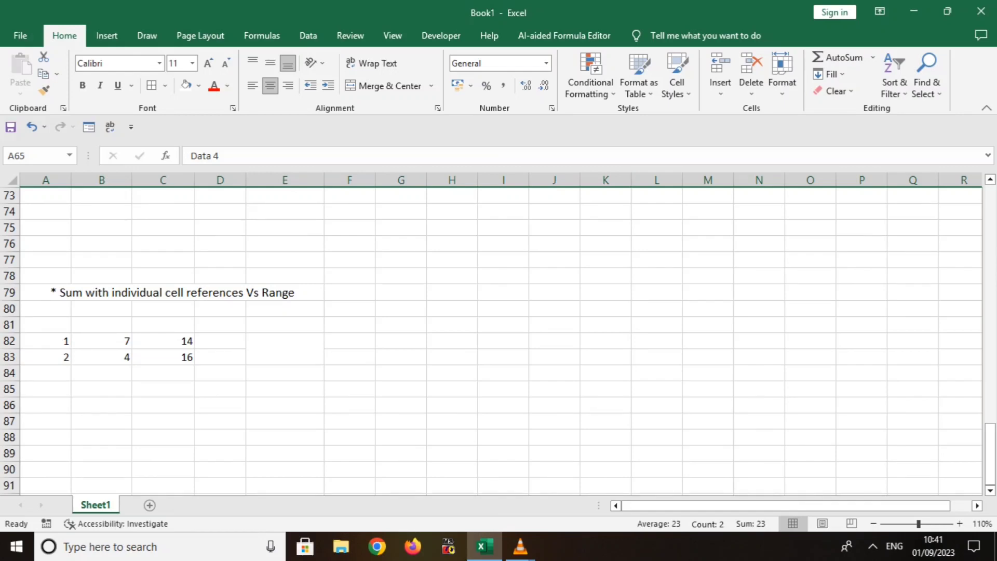
pyautogui.moveTo(284, 341); pyautogui.dragTo(285, 357)
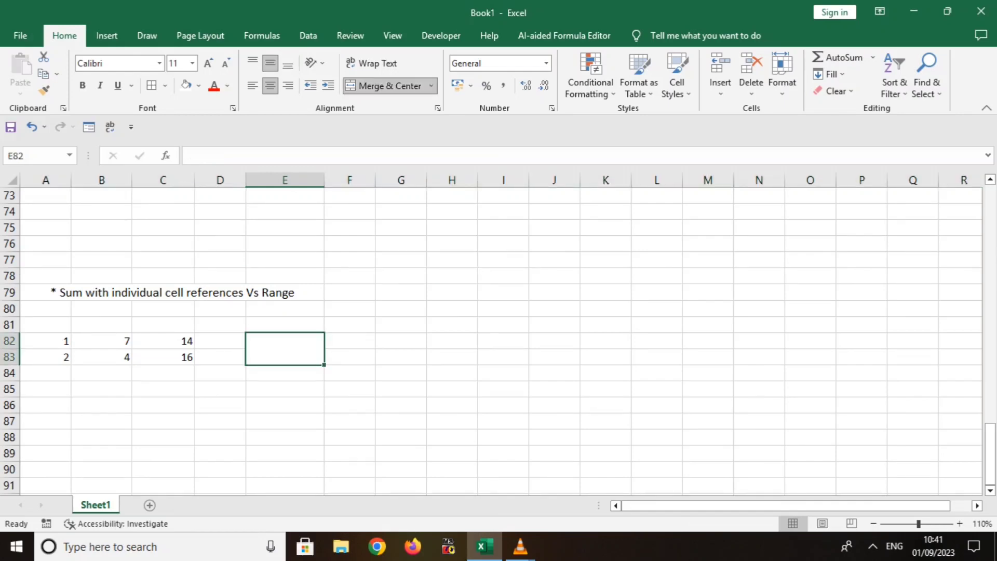
pyautogui.write('=')
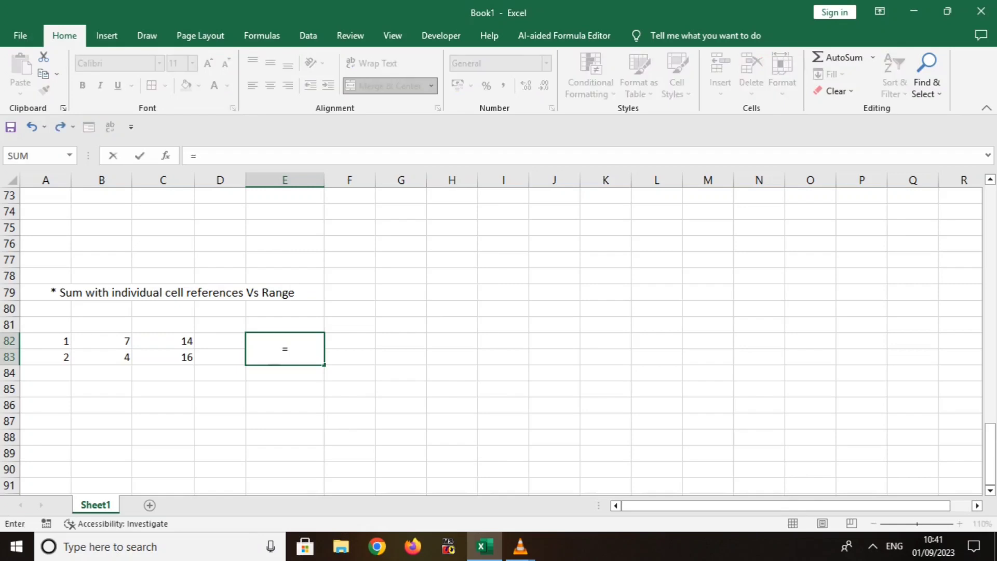
pyautogui.write('sum')
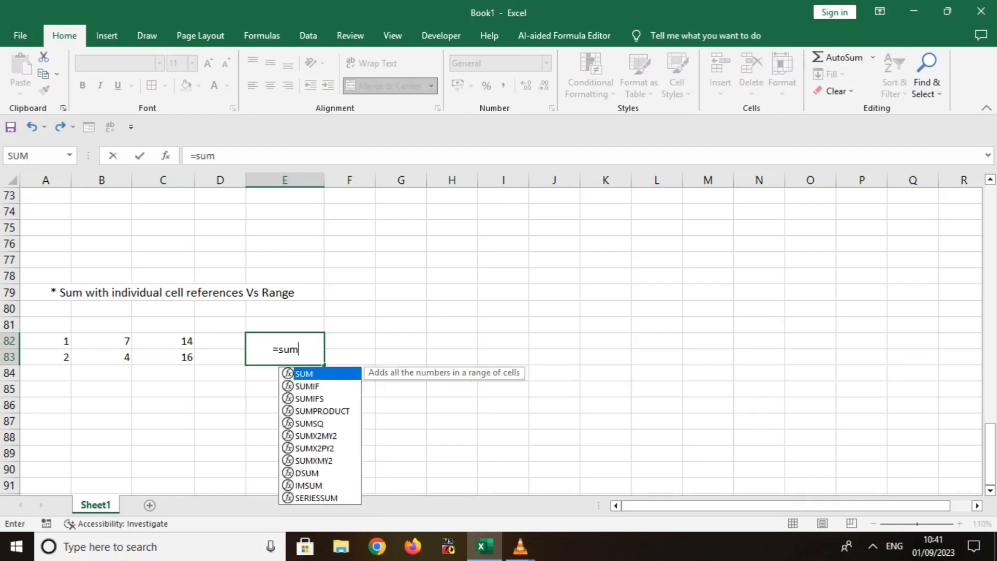
pyautogui.press('Tab')
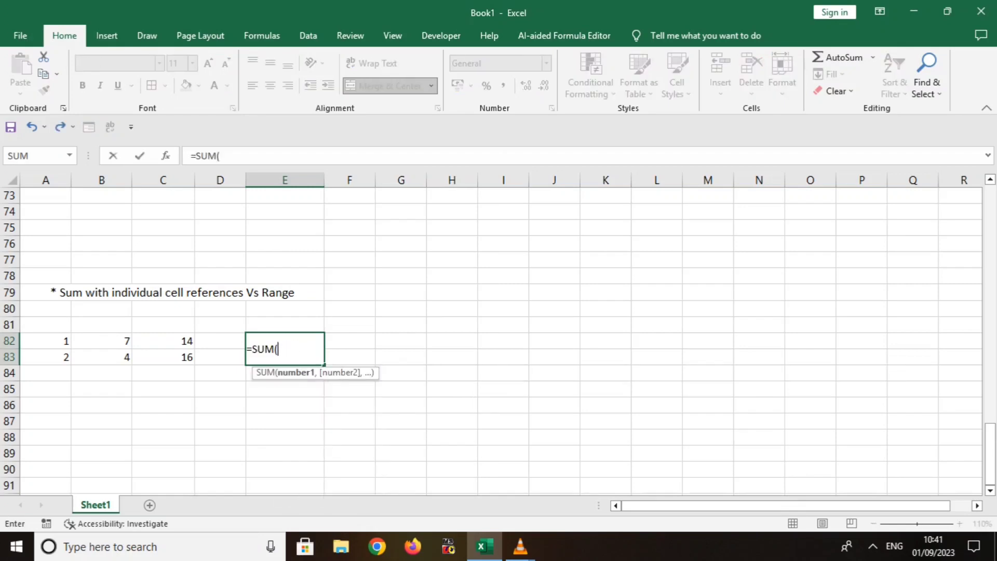
pyautogui.click(46, 341)
pyautogui.write(',')
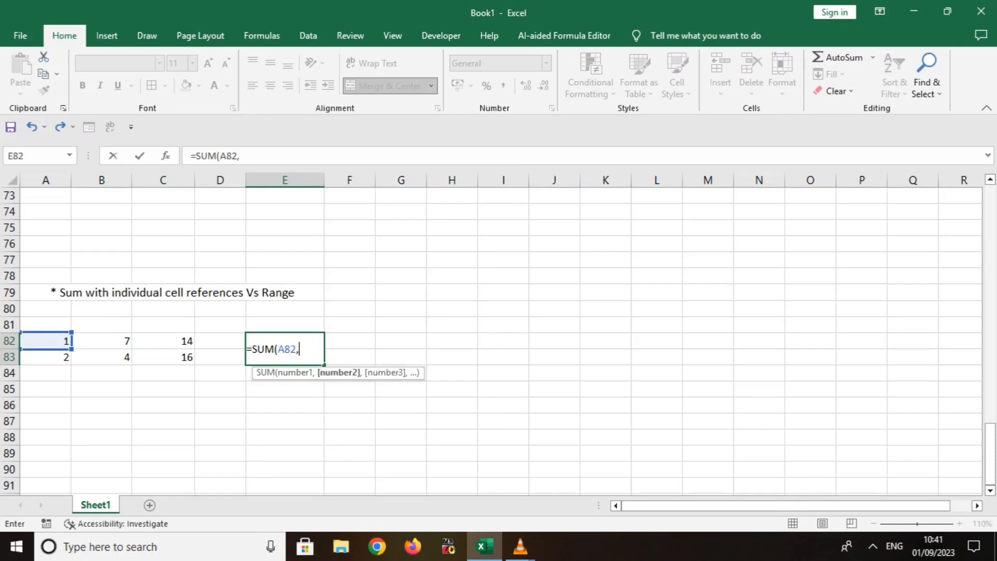
pyautogui.click(102, 340)
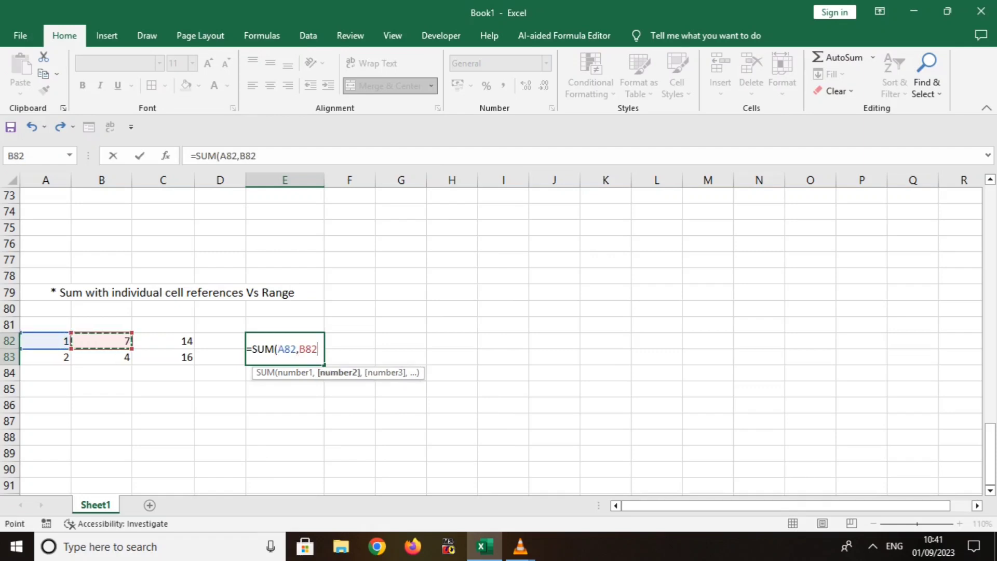
pyautogui.write(',')
pyautogui.click(163, 340)
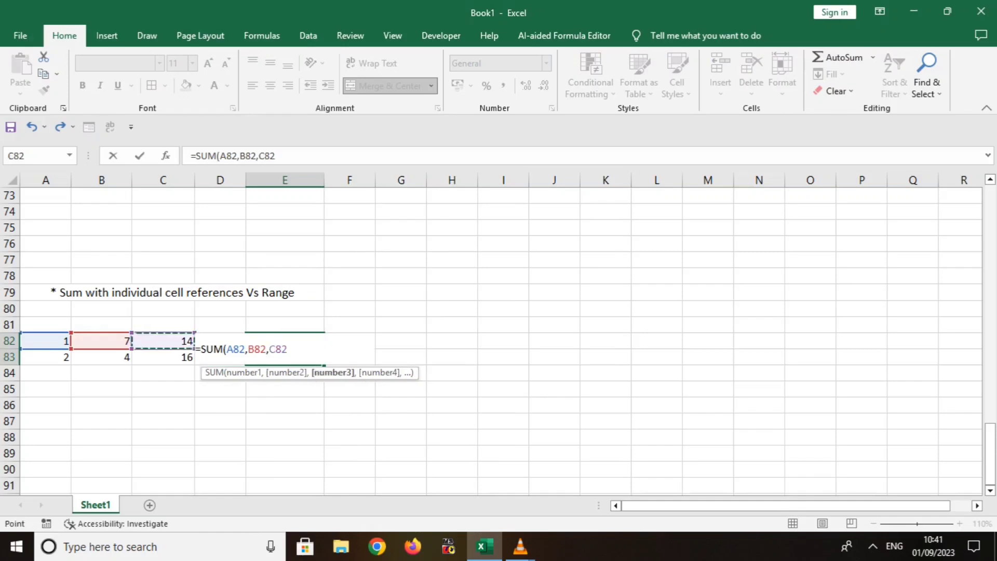
pyautogui.write(',')
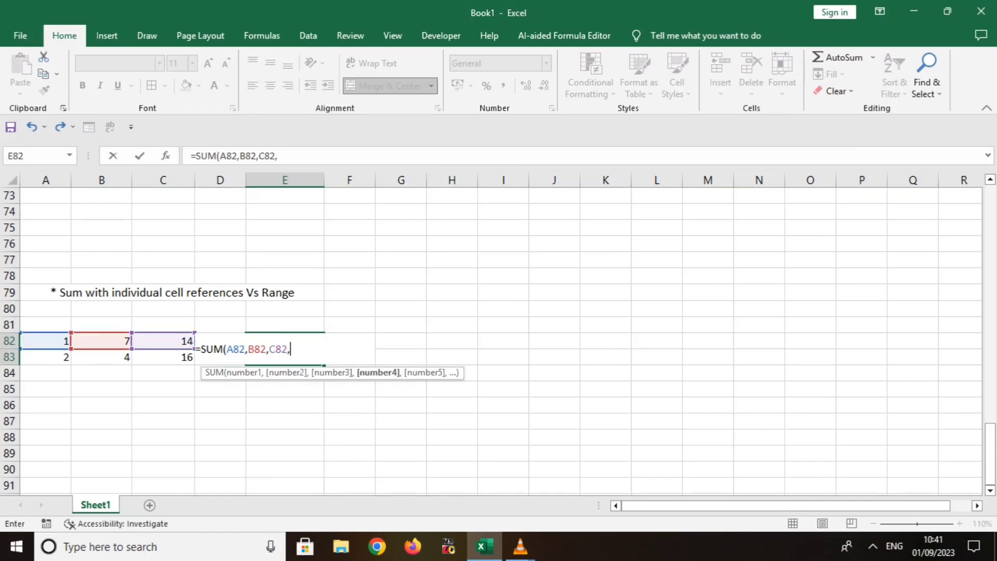
# - Add A83, B83 and C83 to the E82 formula, completing a six-cell total of 44
pyautogui.click(45, 357)
pyautogui.write(',')
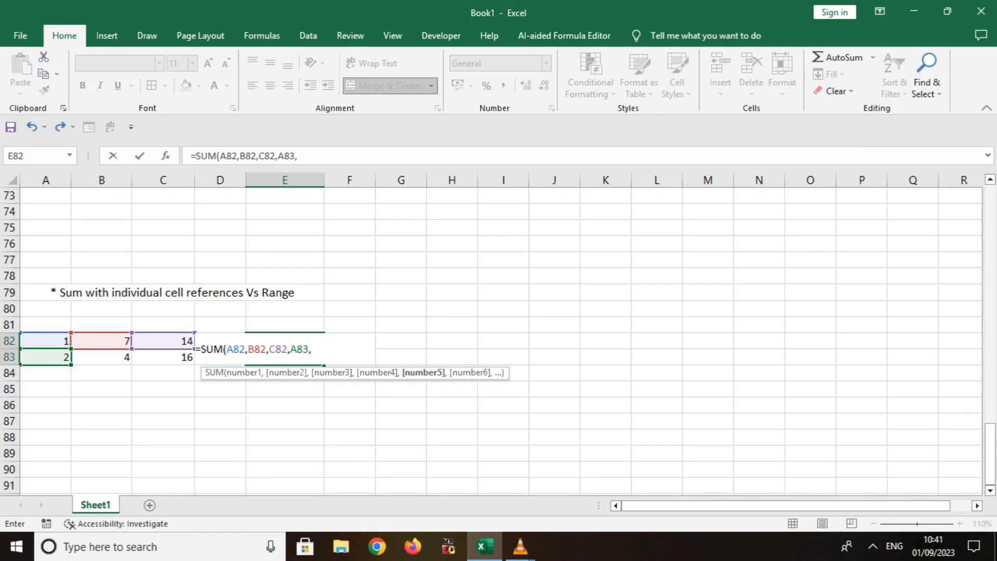
pyautogui.click(103, 357)
pyautogui.write(',')
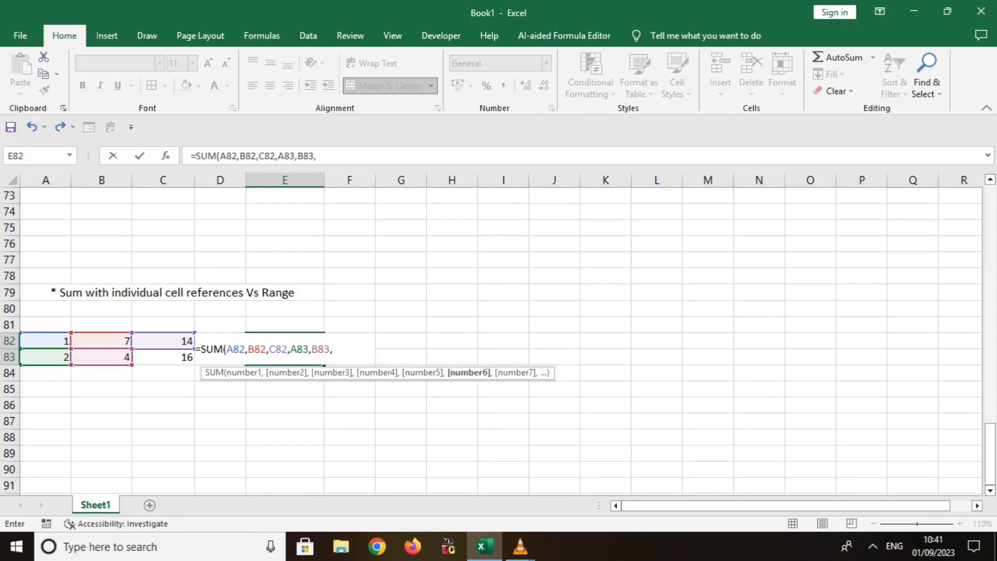
pyautogui.click(163, 356)
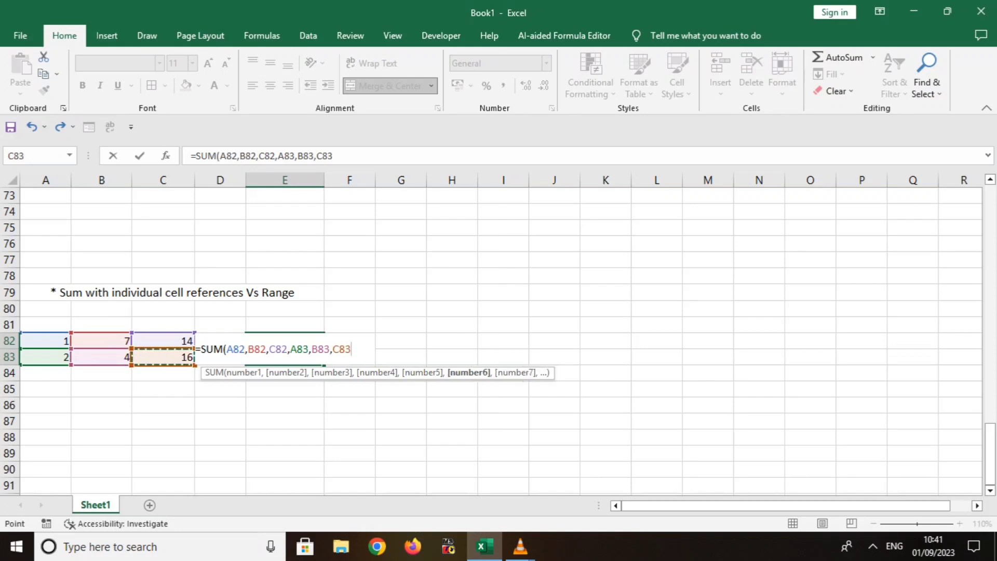
pyautogui.write(')')
pyautogui.press('Return')
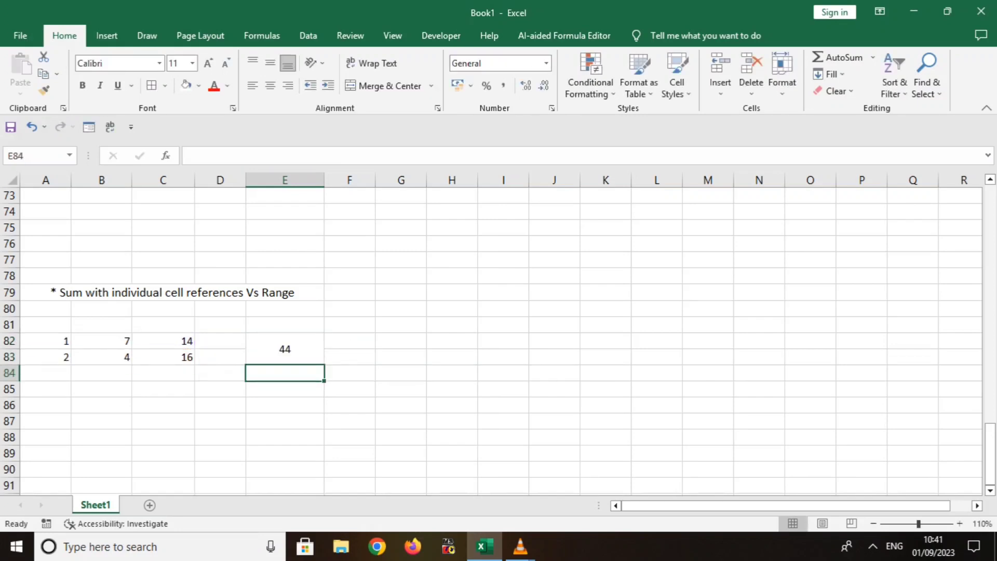
# - Rewrite E82 as =SUM(A82:C83), which still totals 44
pyautogui.press('Up')
pyautogui.write('\\')
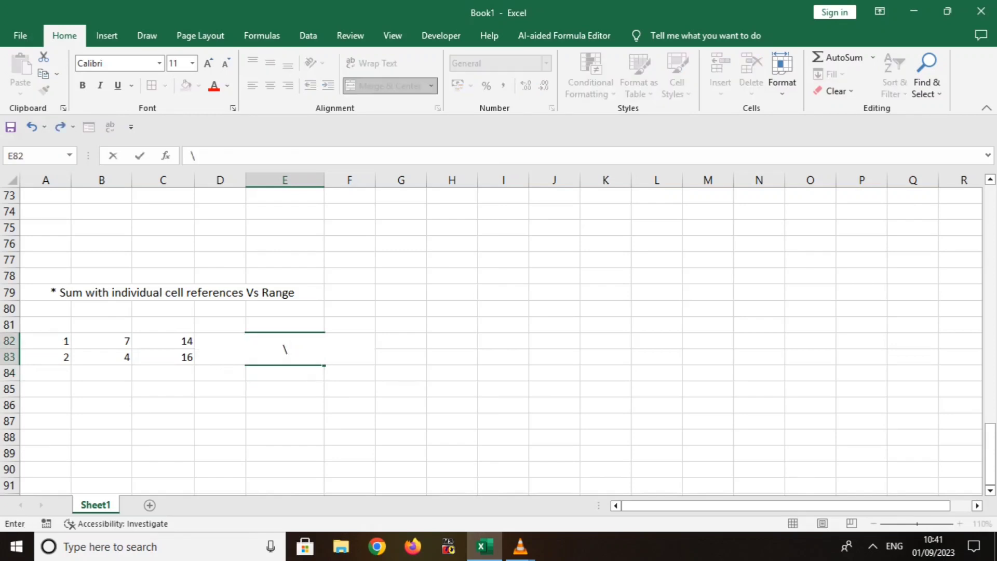
pyautogui.press('BackSpace')
pyautogui.write('=')
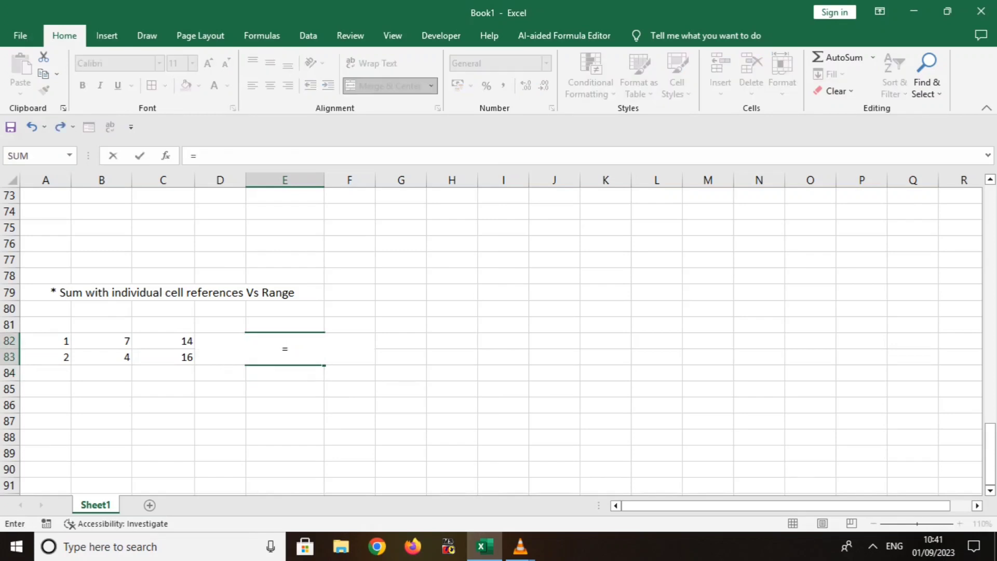
pyautogui.write('sum9')
pyautogui.press('BackSpace')
pyautogui.write('(')
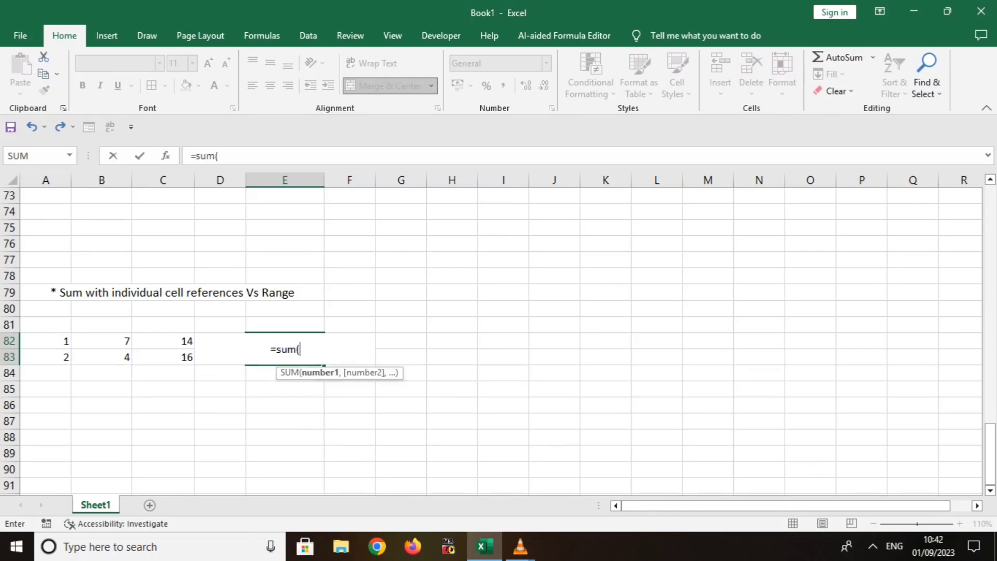
pyautogui.moveTo(46, 341); pyautogui.dragTo(163, 357)
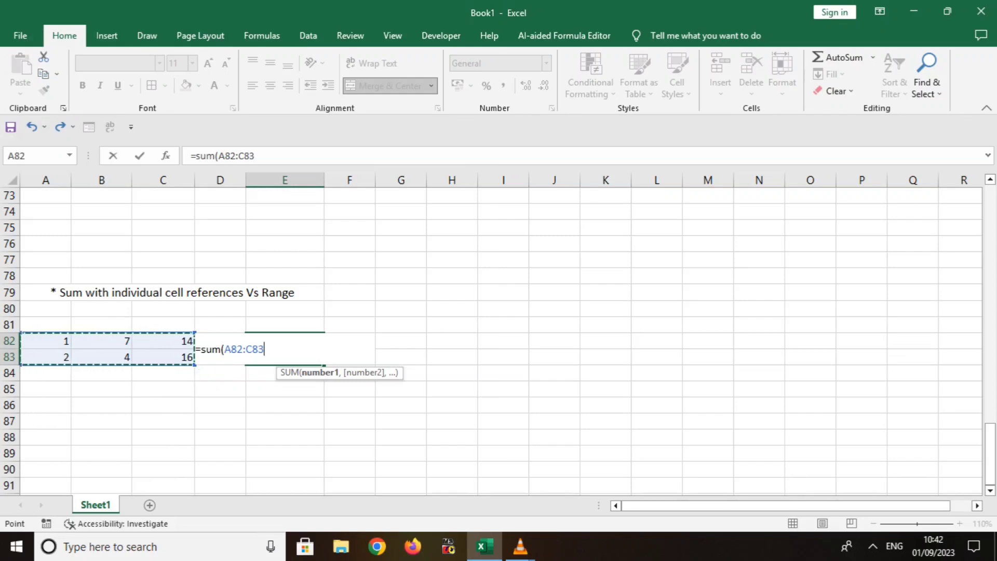
pyautogui.write(')')
pyautogui.press('Return')
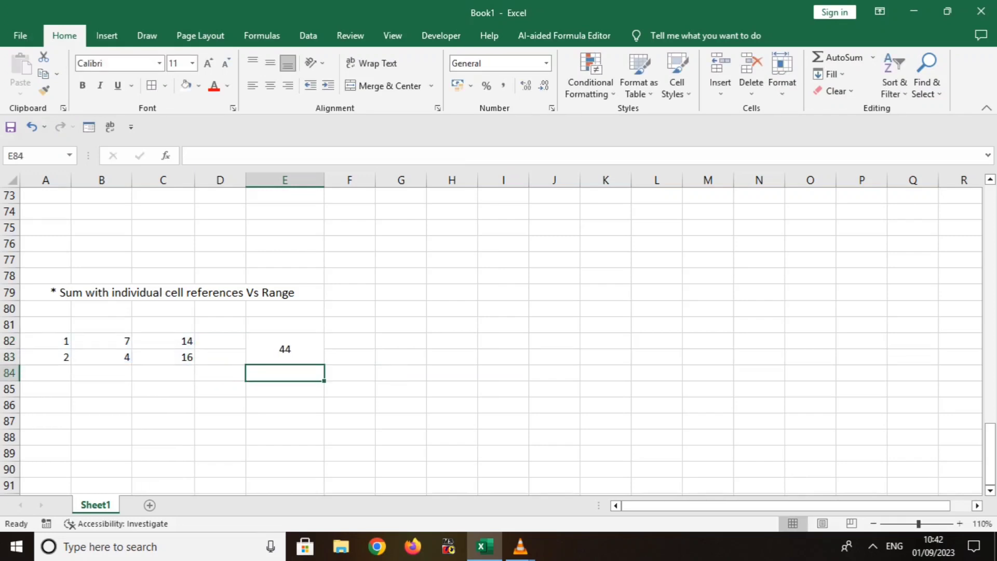